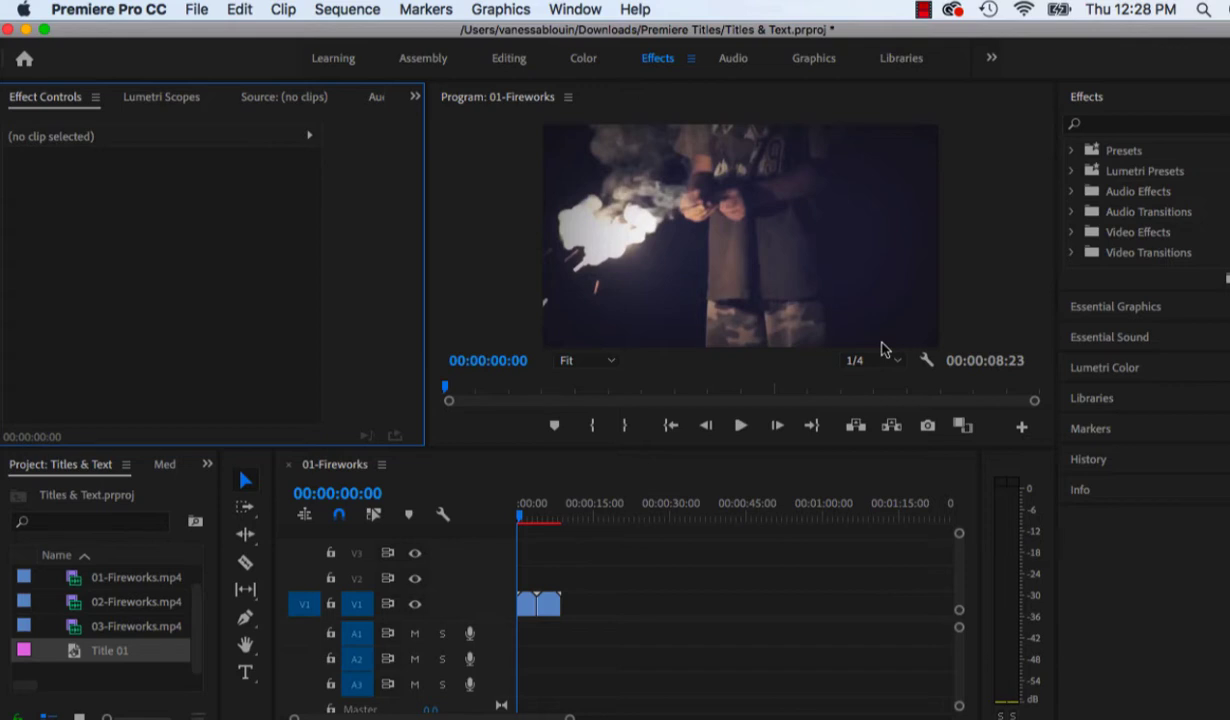
Create a new legacy title named New Years Eve with the default video settings.
click(198, 10)
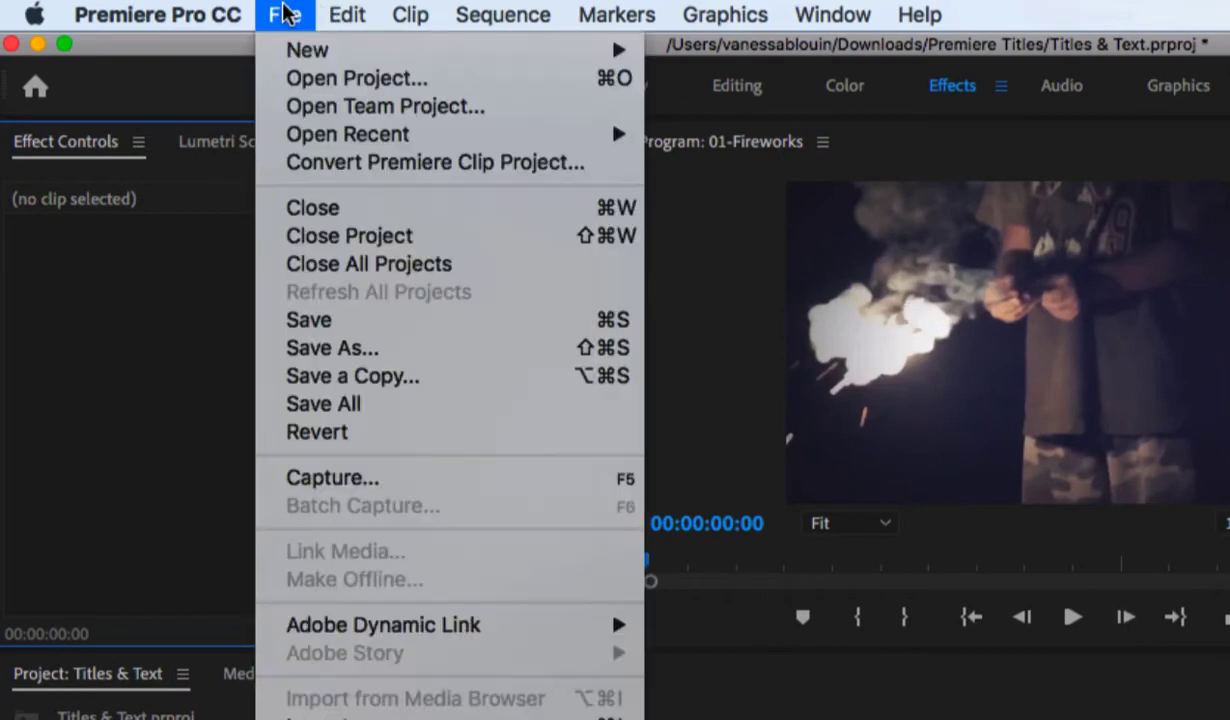
mouse_move(305, 52)
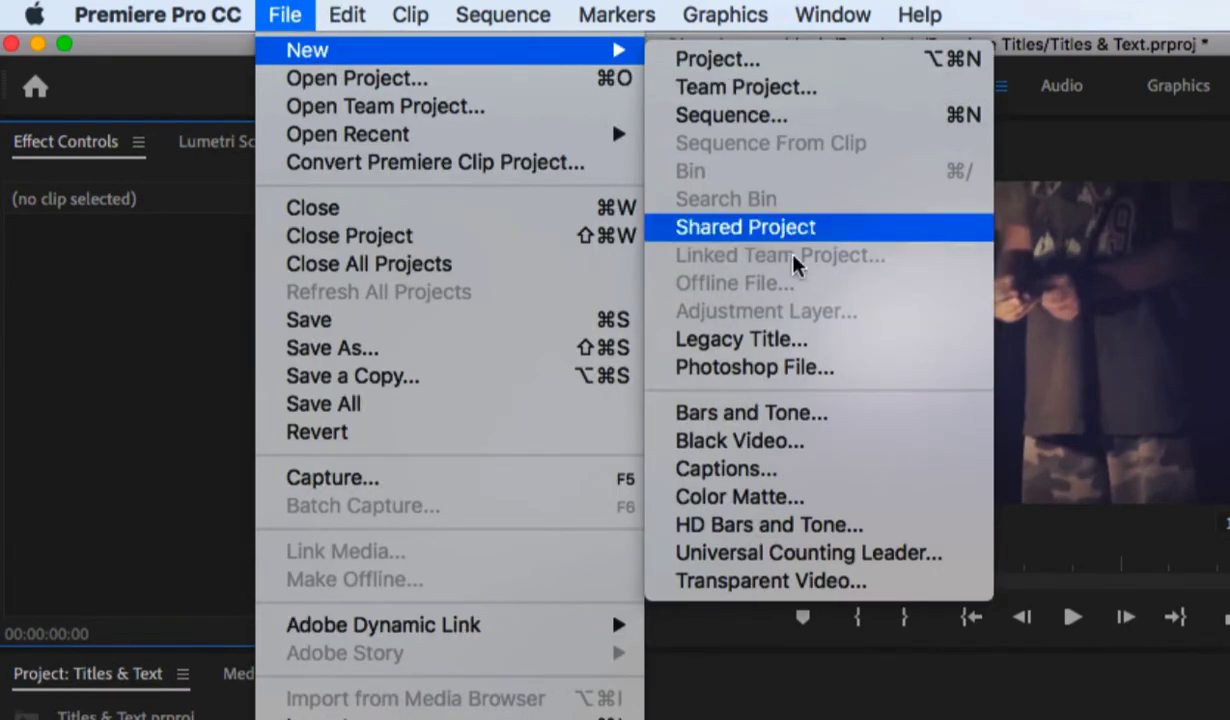
click(843, 342)
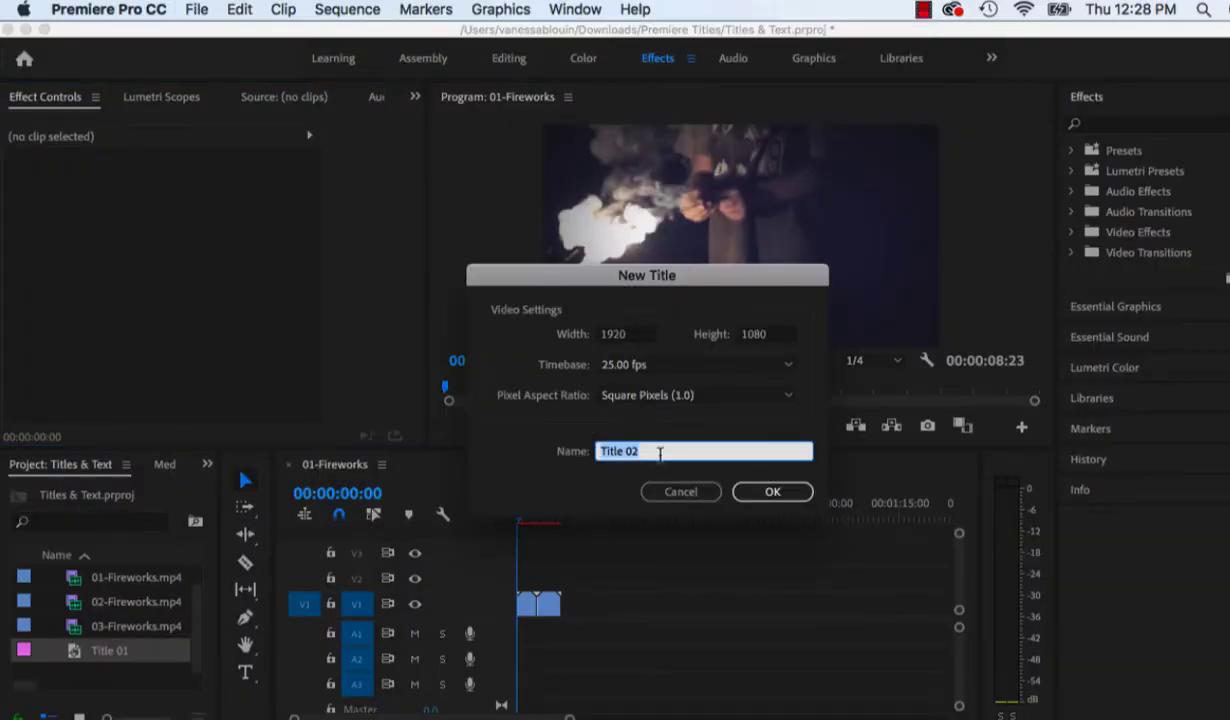
text(New Years Eve)
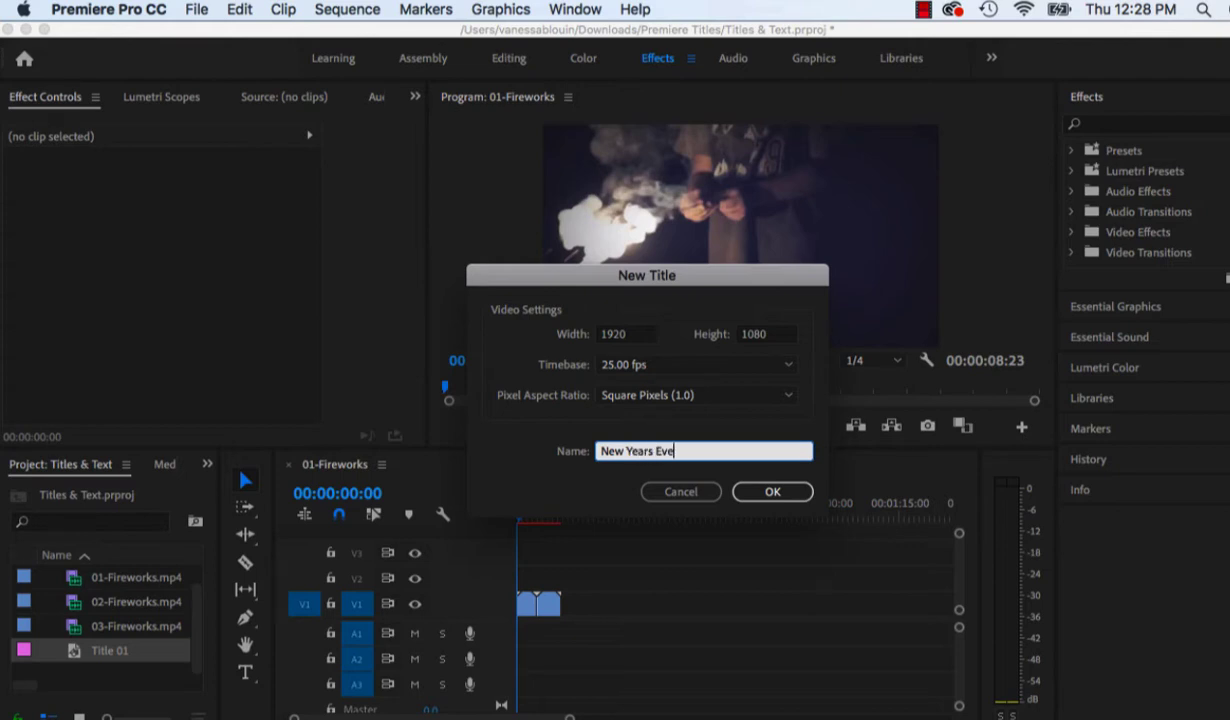
click(765, 489)
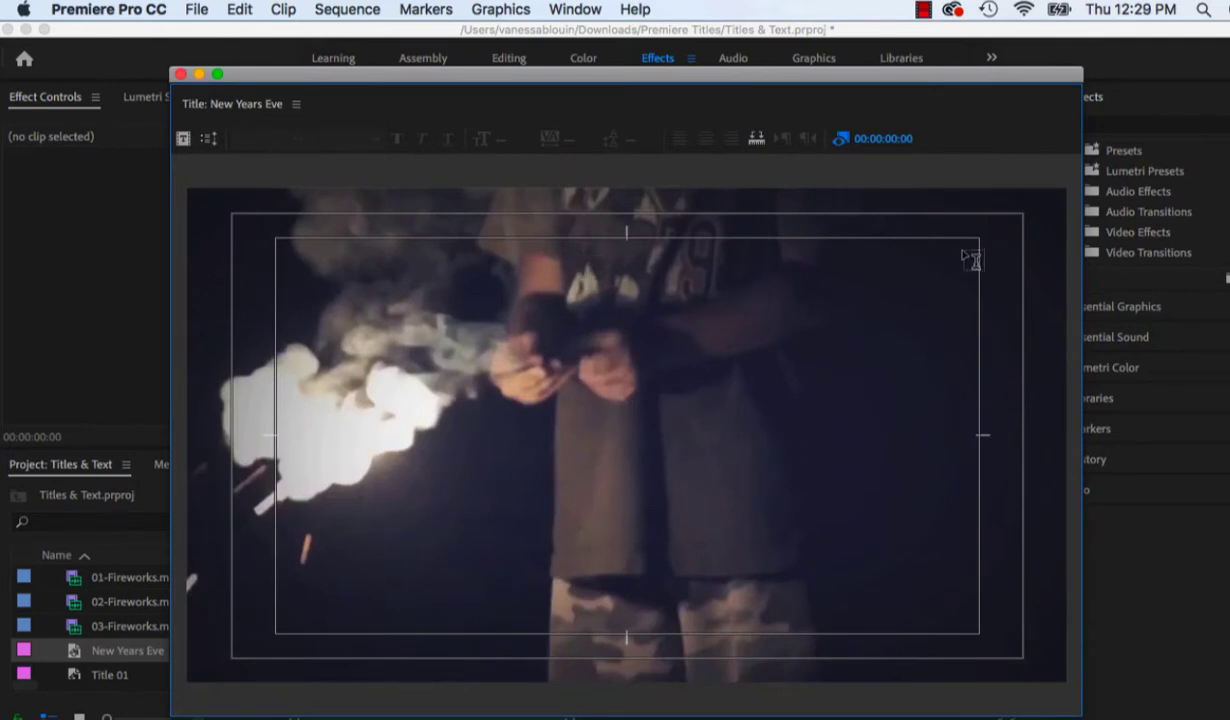
Show the Tools, Styles, Actions and Properties panels in the title window.
click(296, 104)
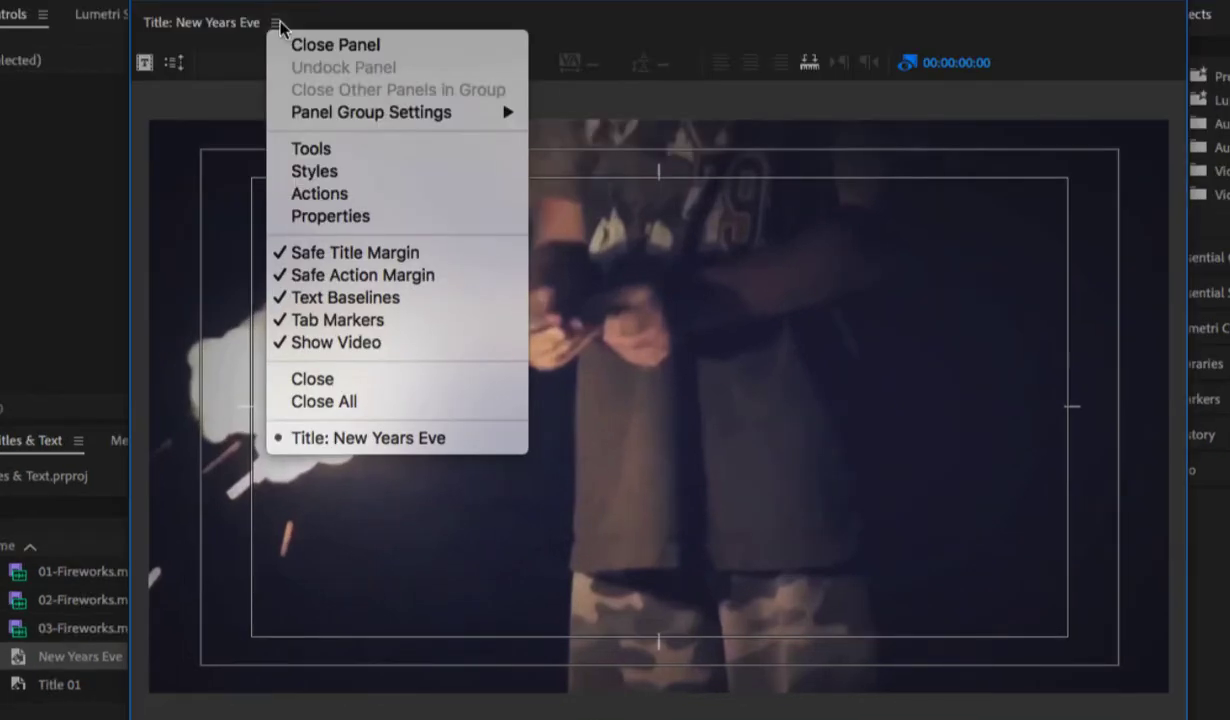
click(350, 150)
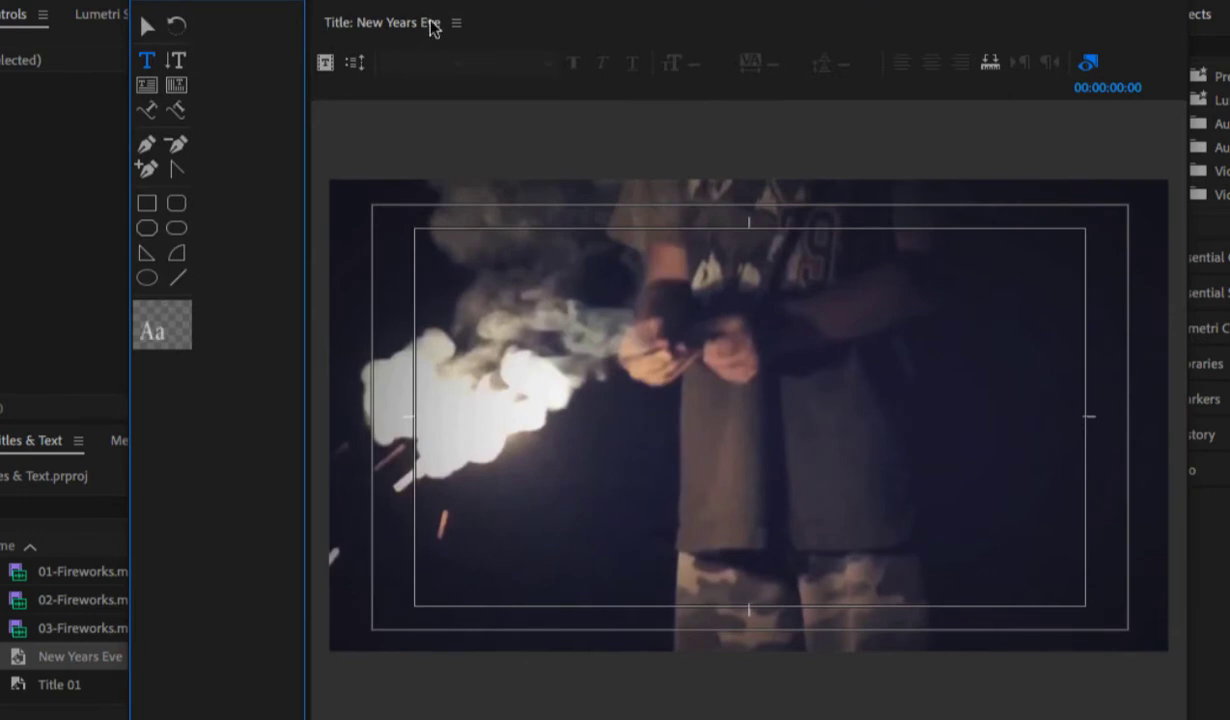
click(445, 23)
click(495, 174)
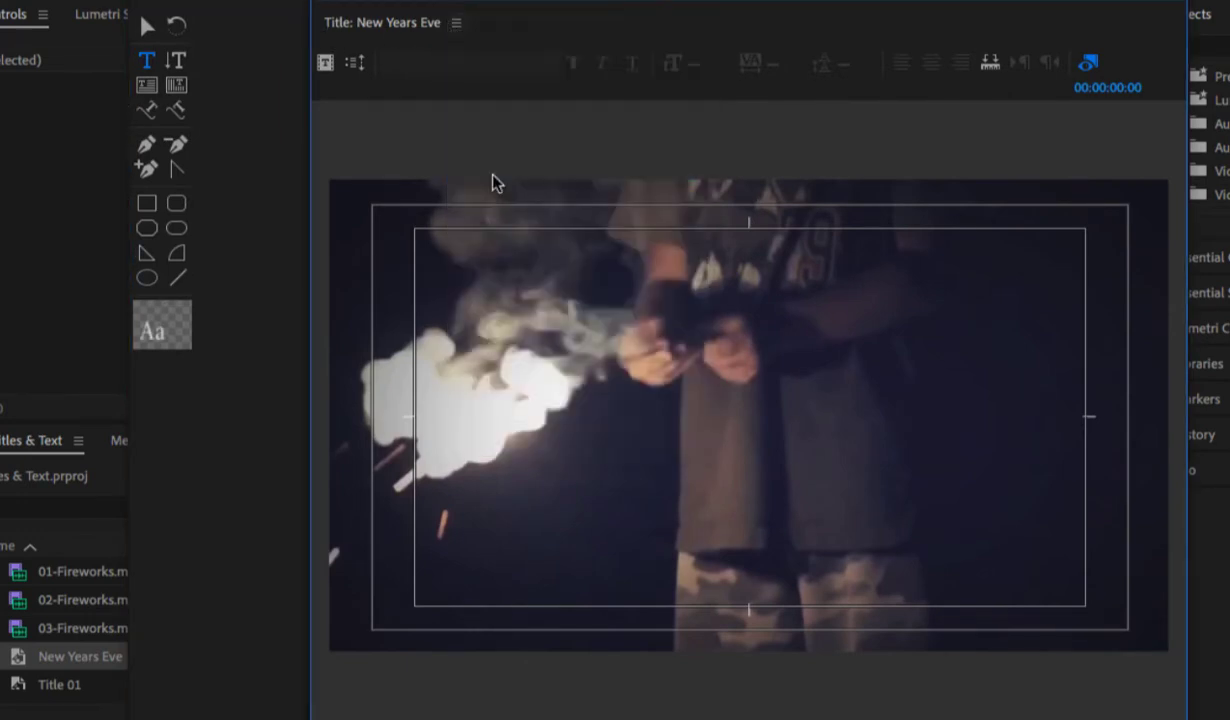
click(457, 23)
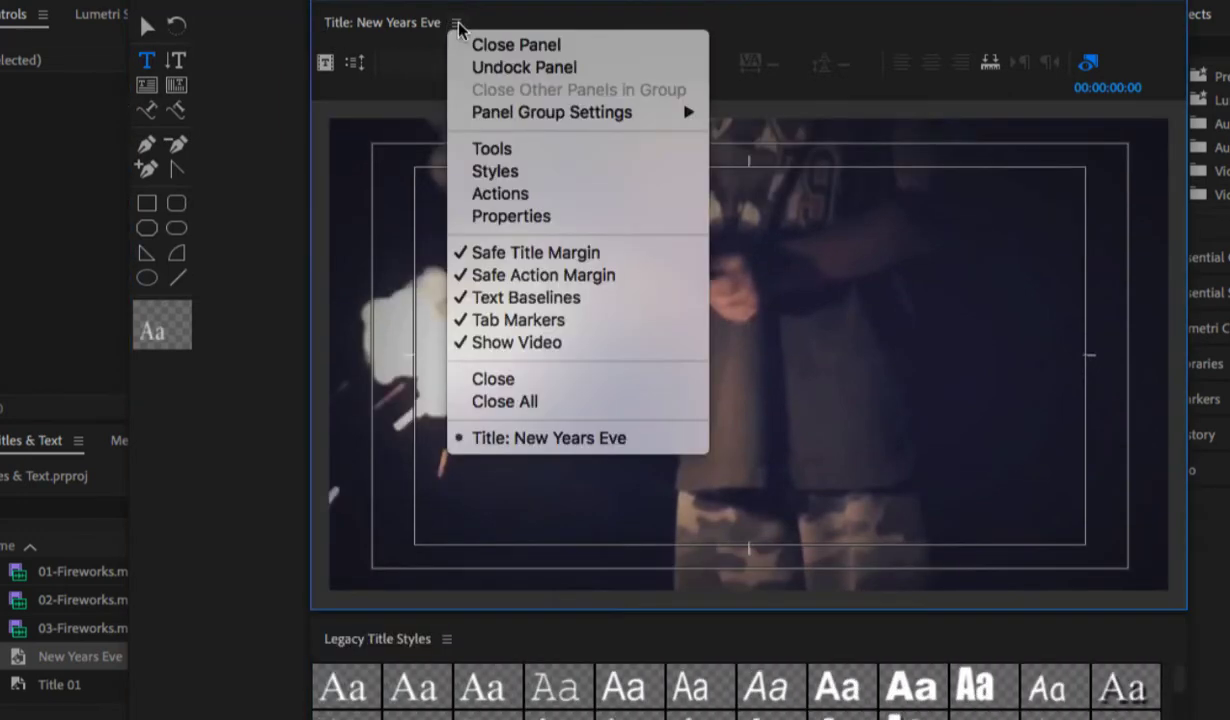
click(500, 192)
click(455, 24)
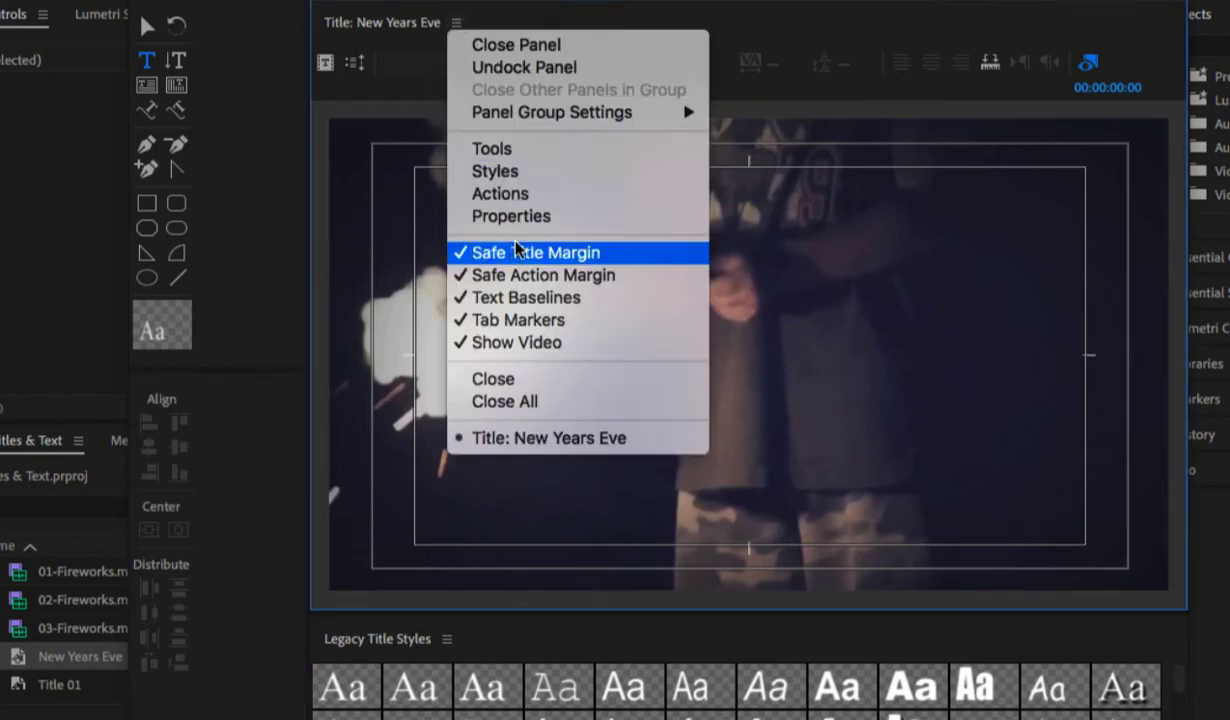
click(524, 214)
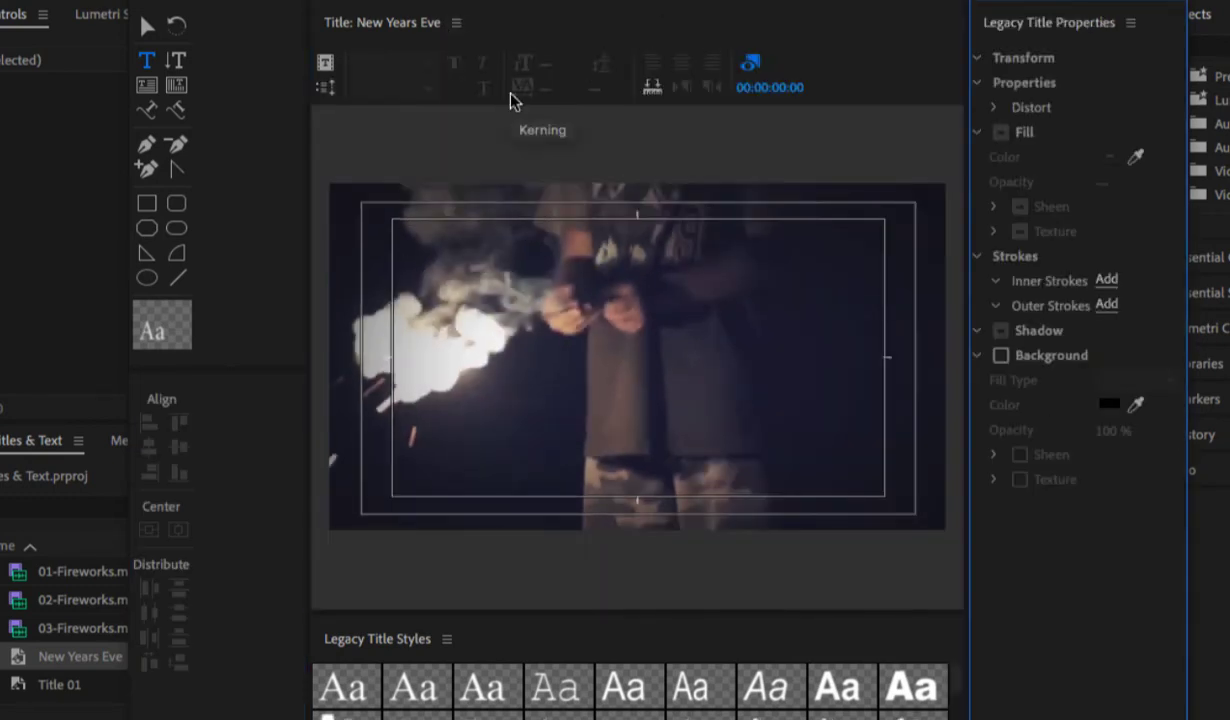
Add the text "New Years Eve" in the lower part of the title frame and select all of it.
click(498, 418)
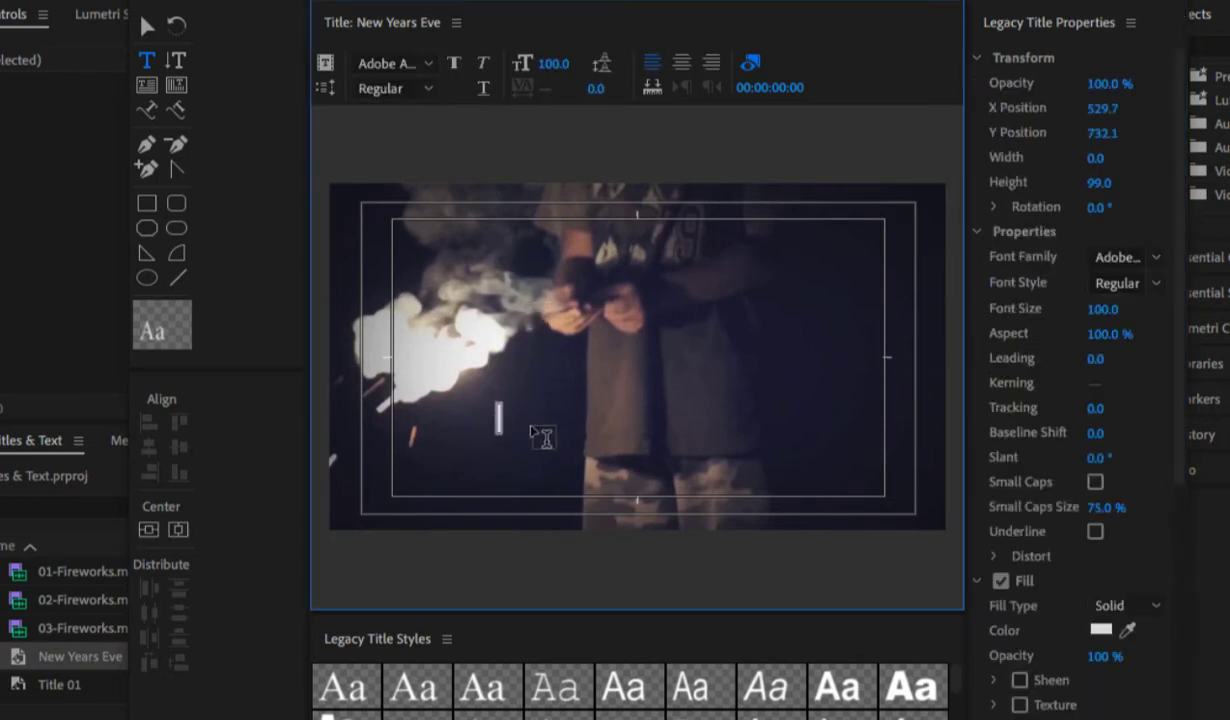
text(New Years)
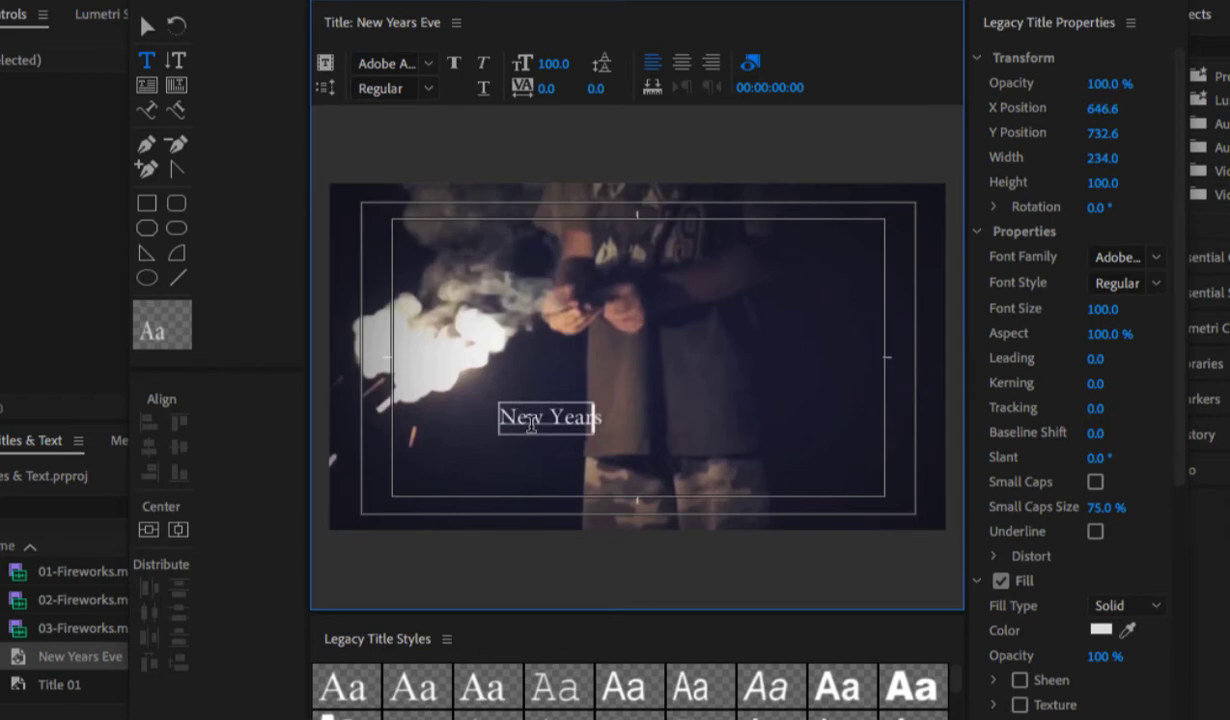
text( Eve)
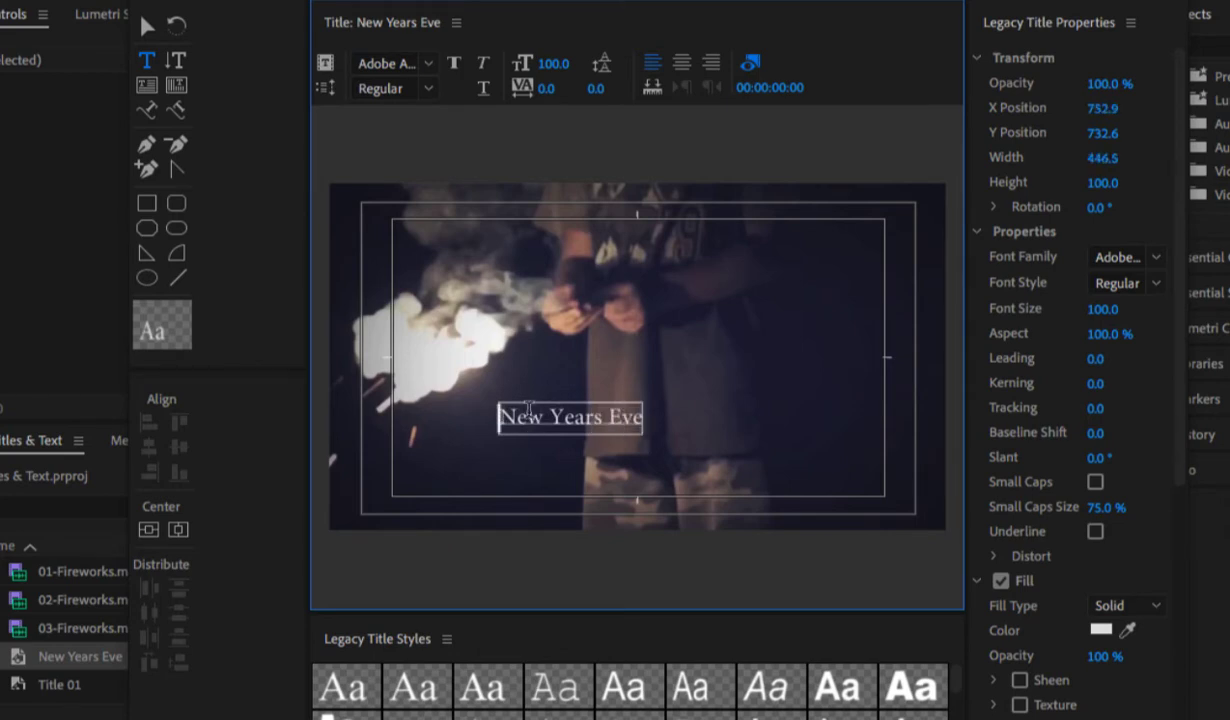
key(ctrl+a)
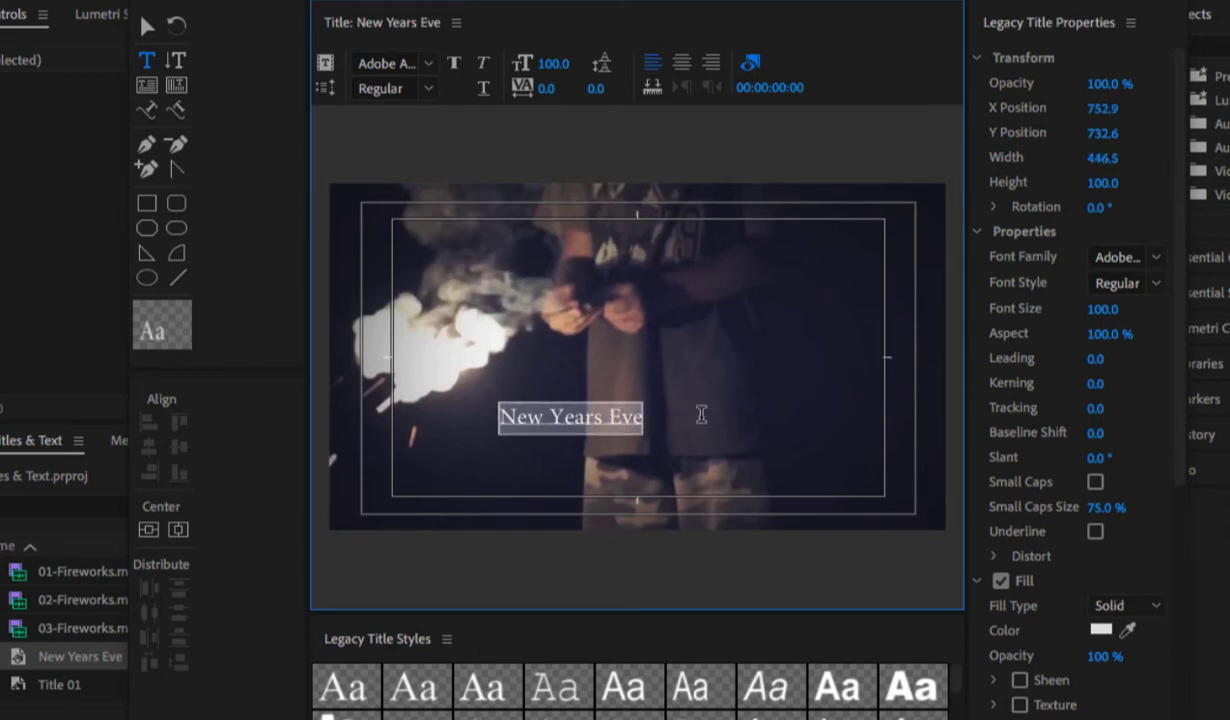
Try the Farah font on the title text and check its available font styles.
click(430, 64)
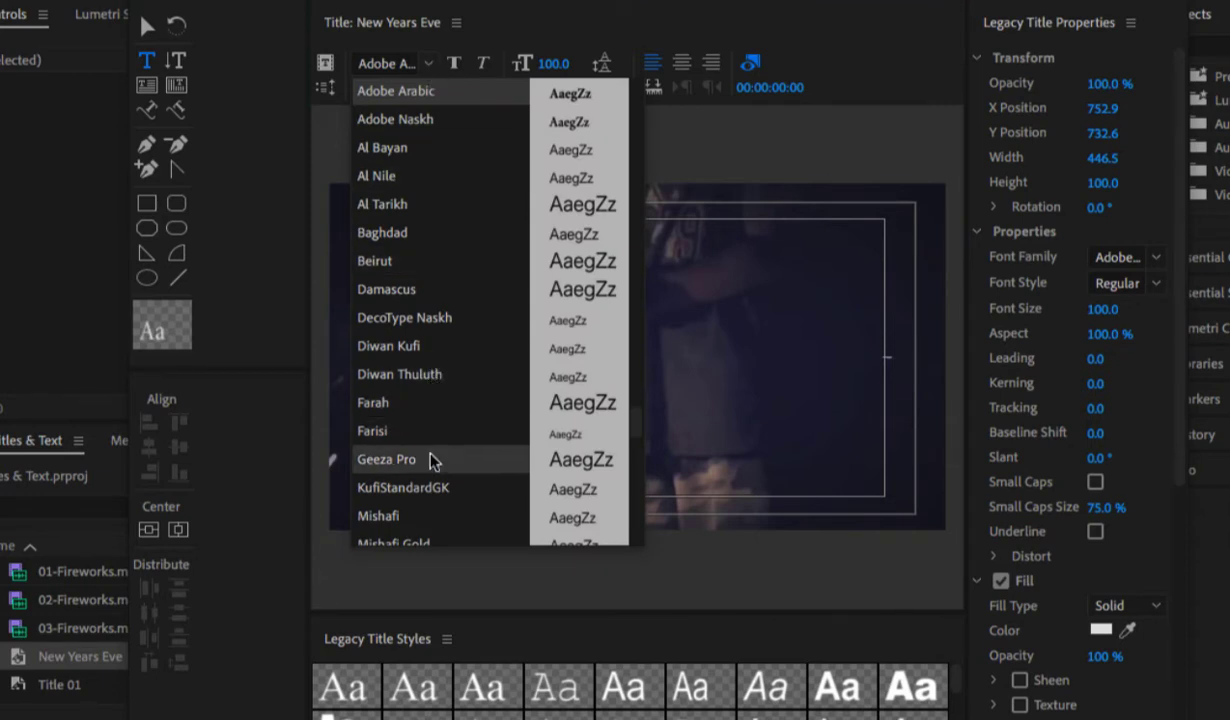
click(440, 403)
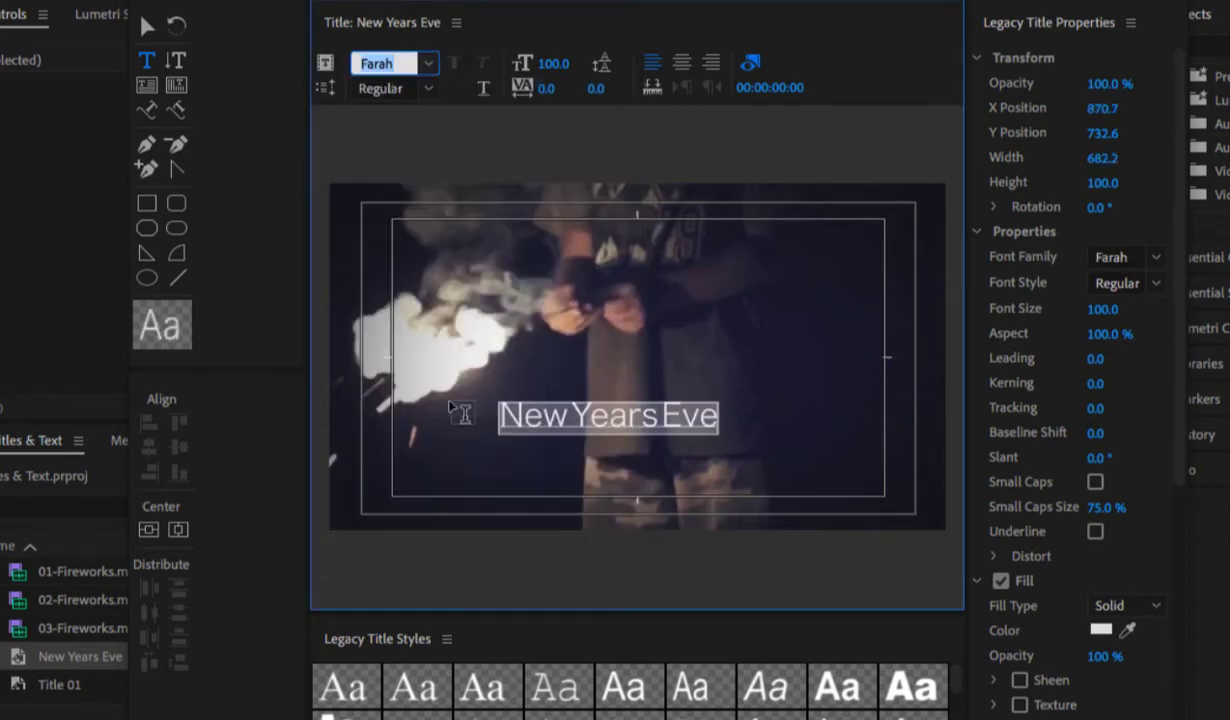
click(427, 89)
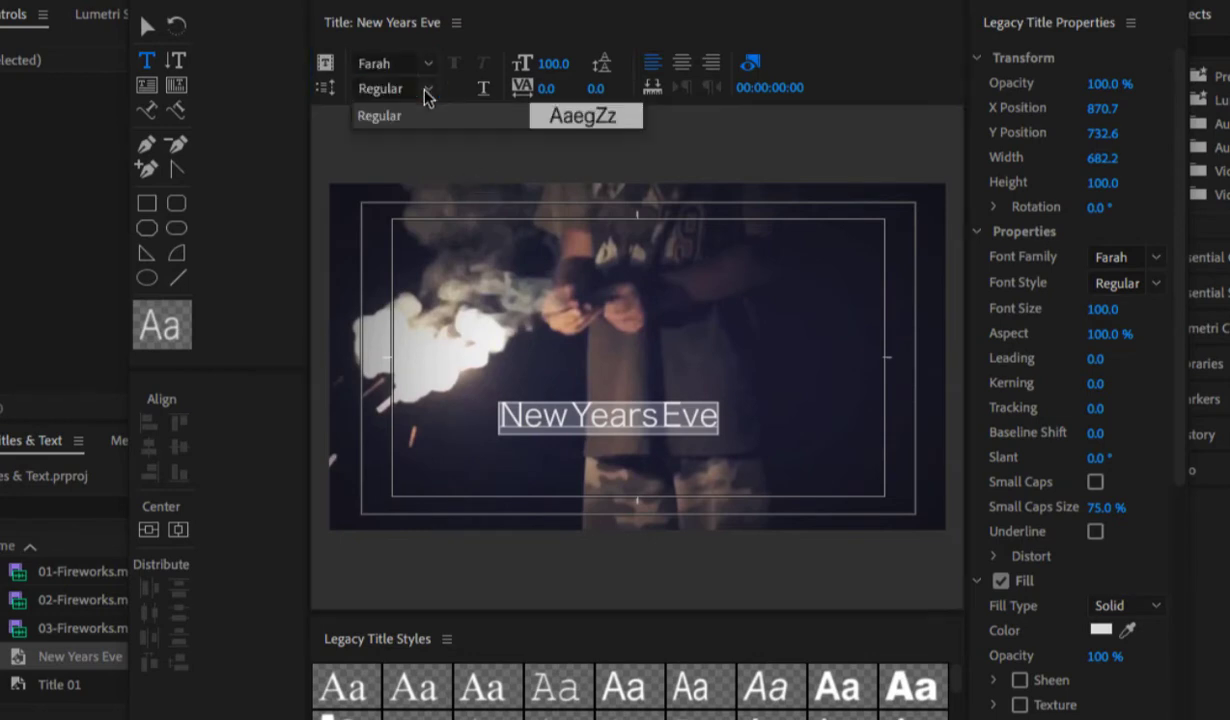
Set the title text's font to Gurmukhi with the Bold style.
click(429, 63)
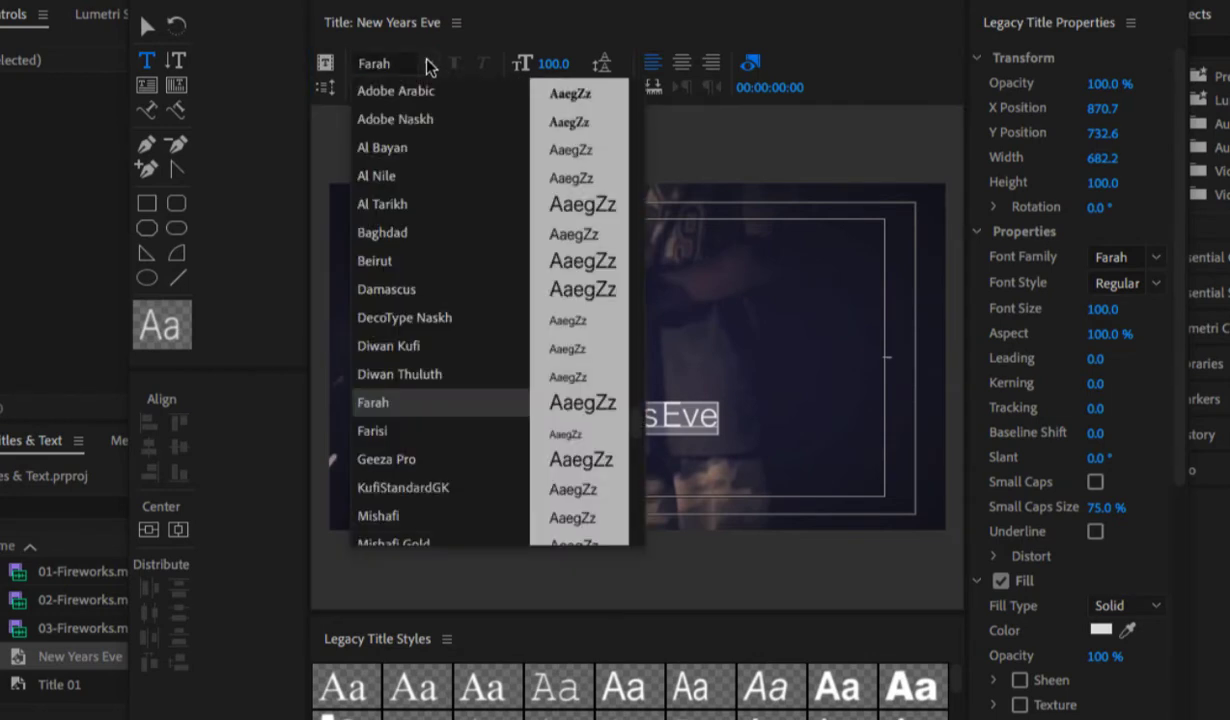
scroll(500, 448, down, 5)
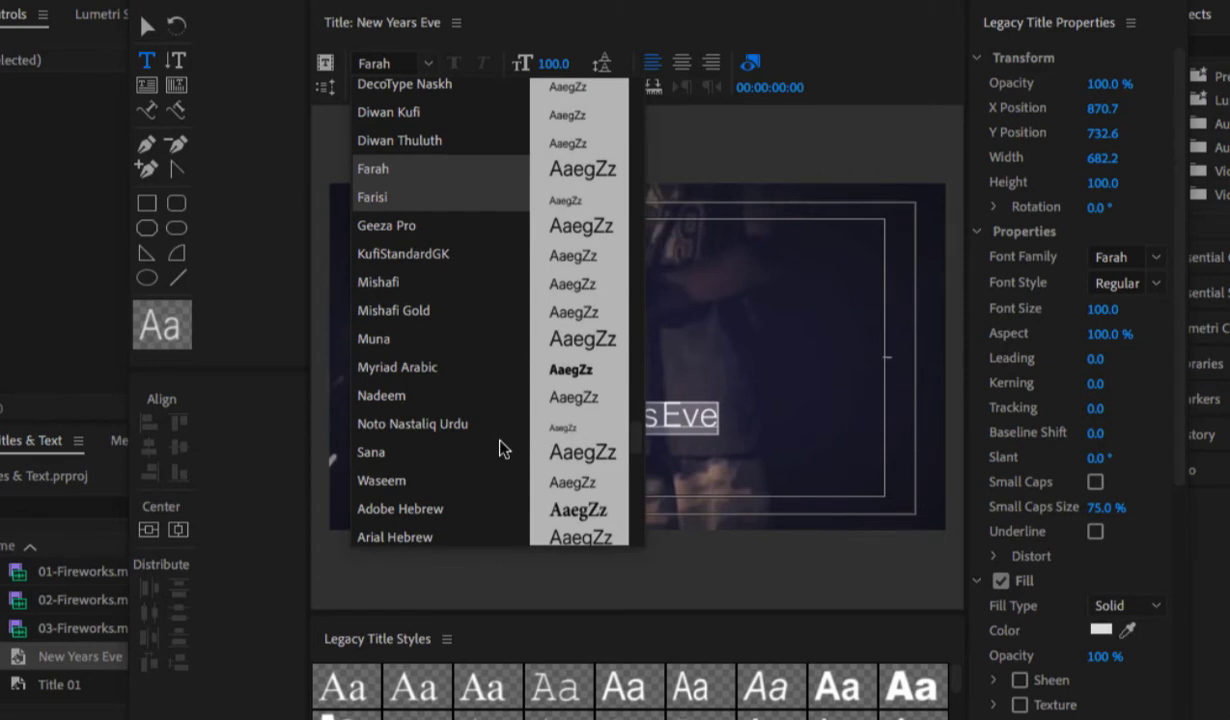
scroll(480, 370, down, 5)
click(470, 390)
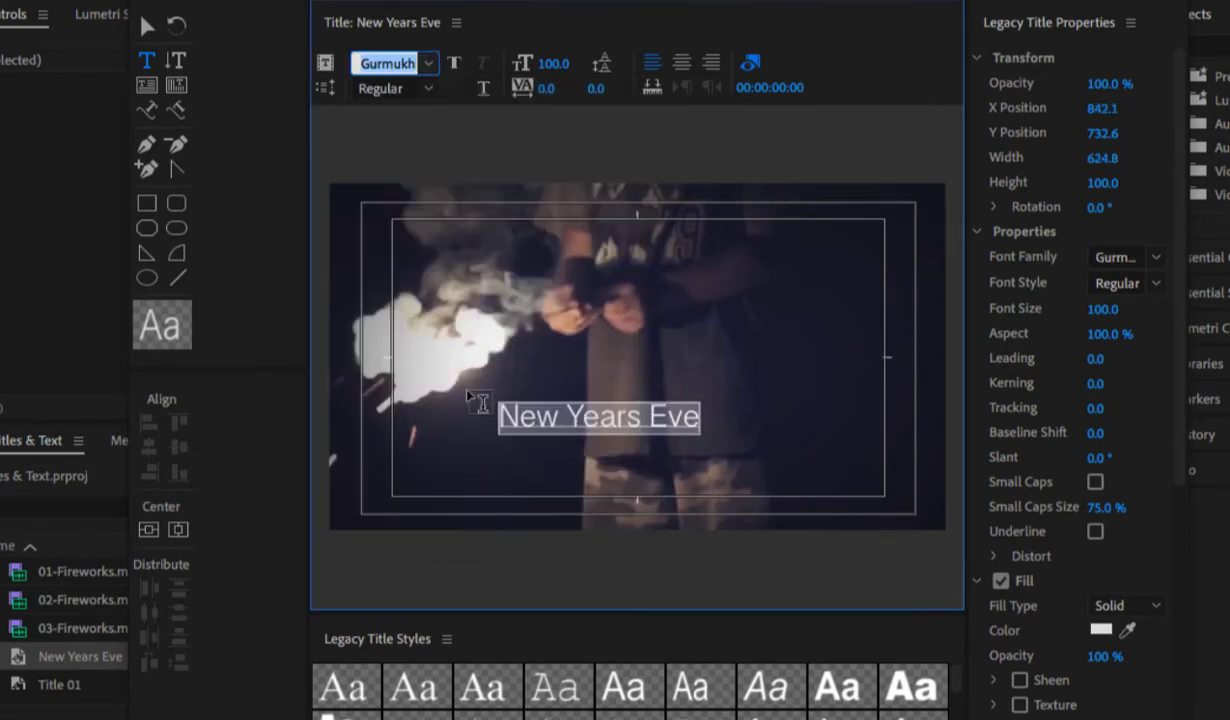
click(428, 88)
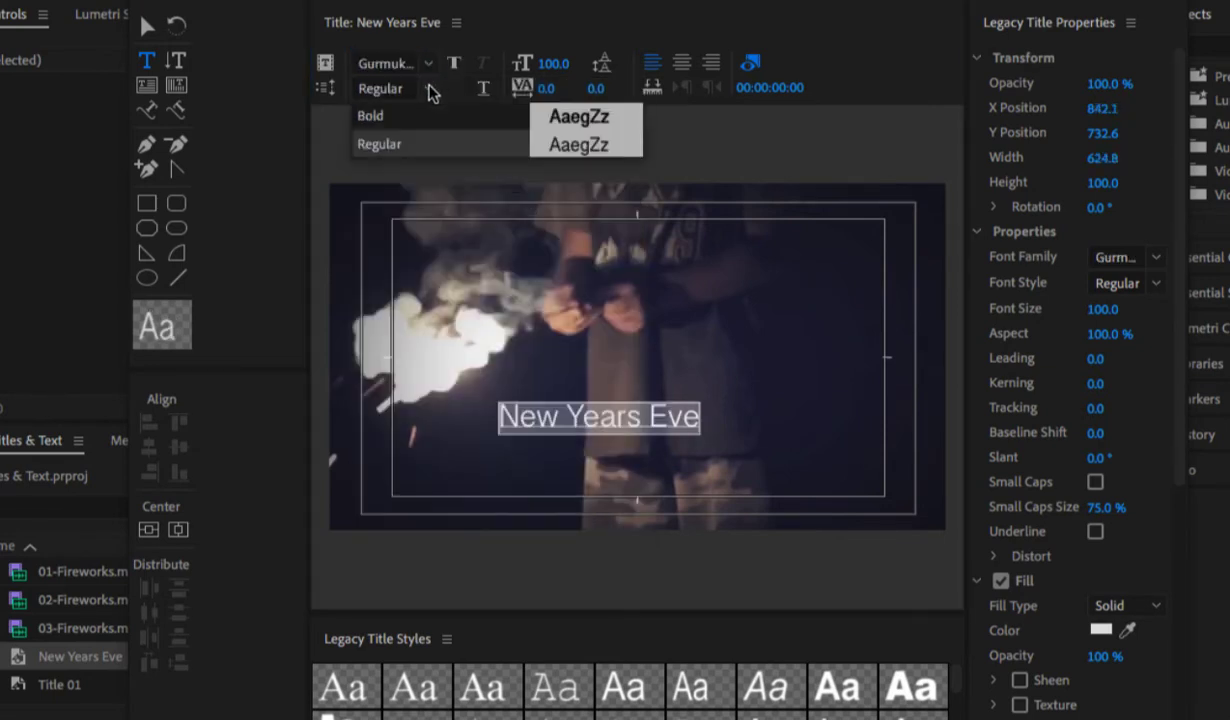
click(431, 118)
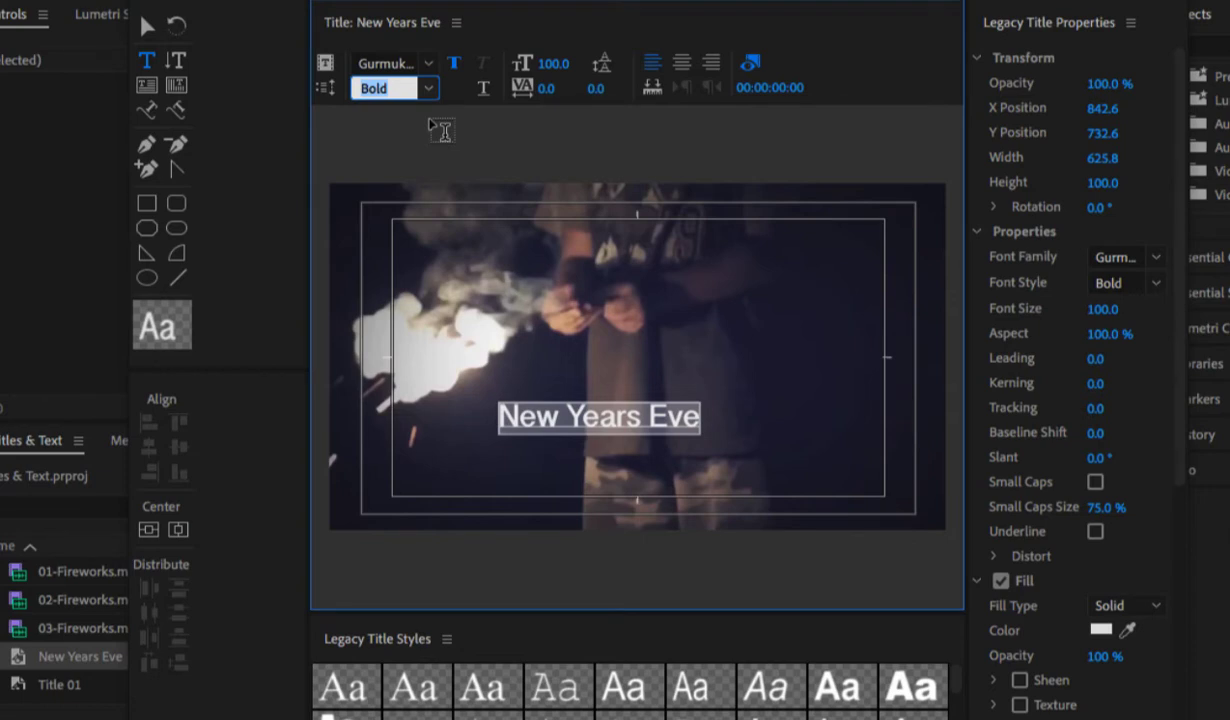
Move the title text to the lower right of the frame, and centre it vertically and horizontally.
click(149, 24)
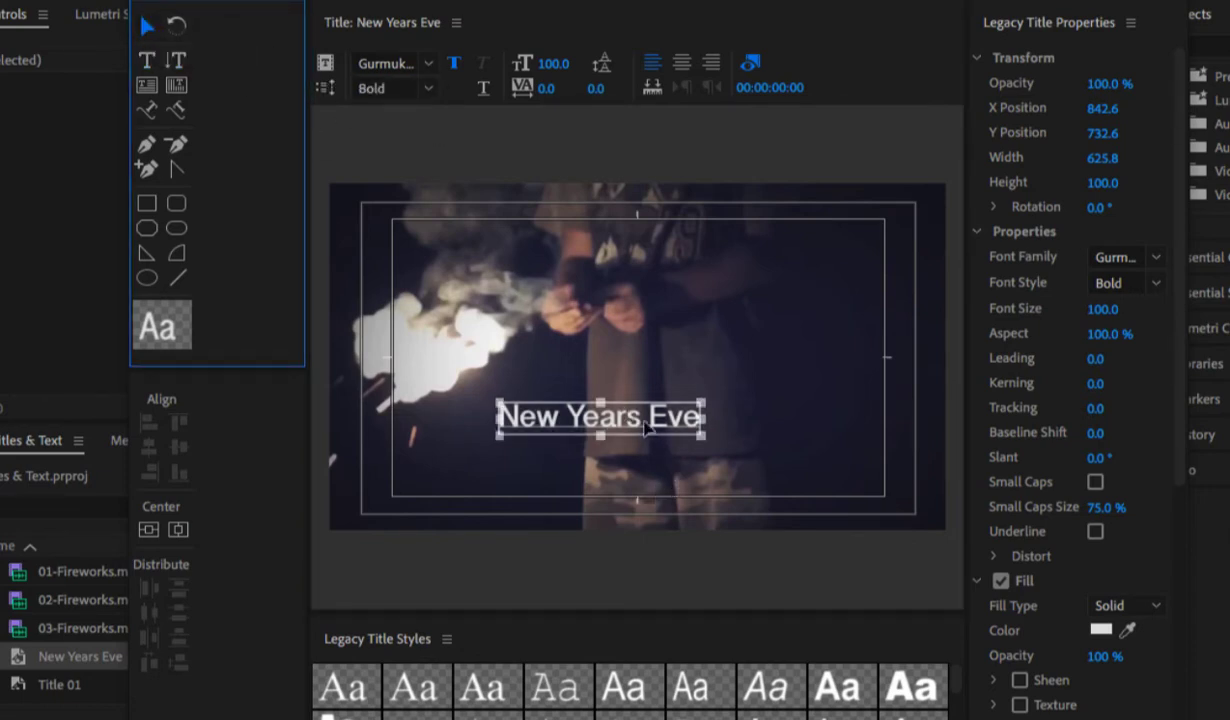
drag(647, 428, 815, 471)
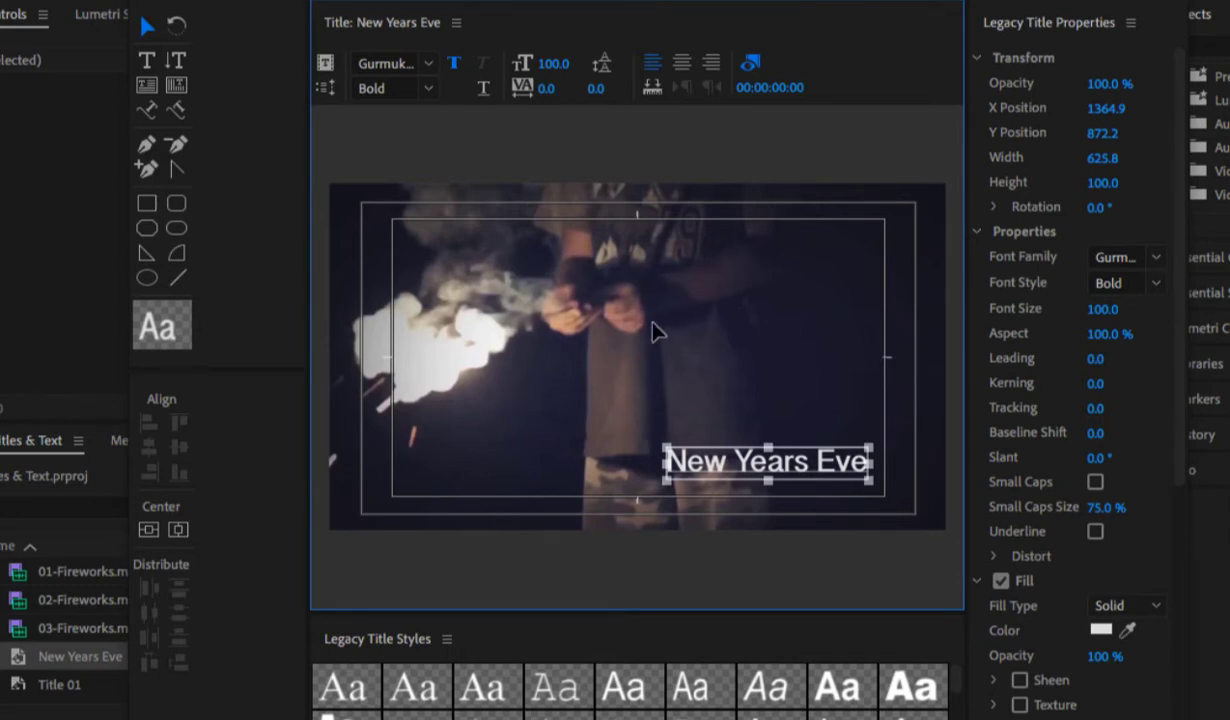
click(151, 537)
click(177, 531)
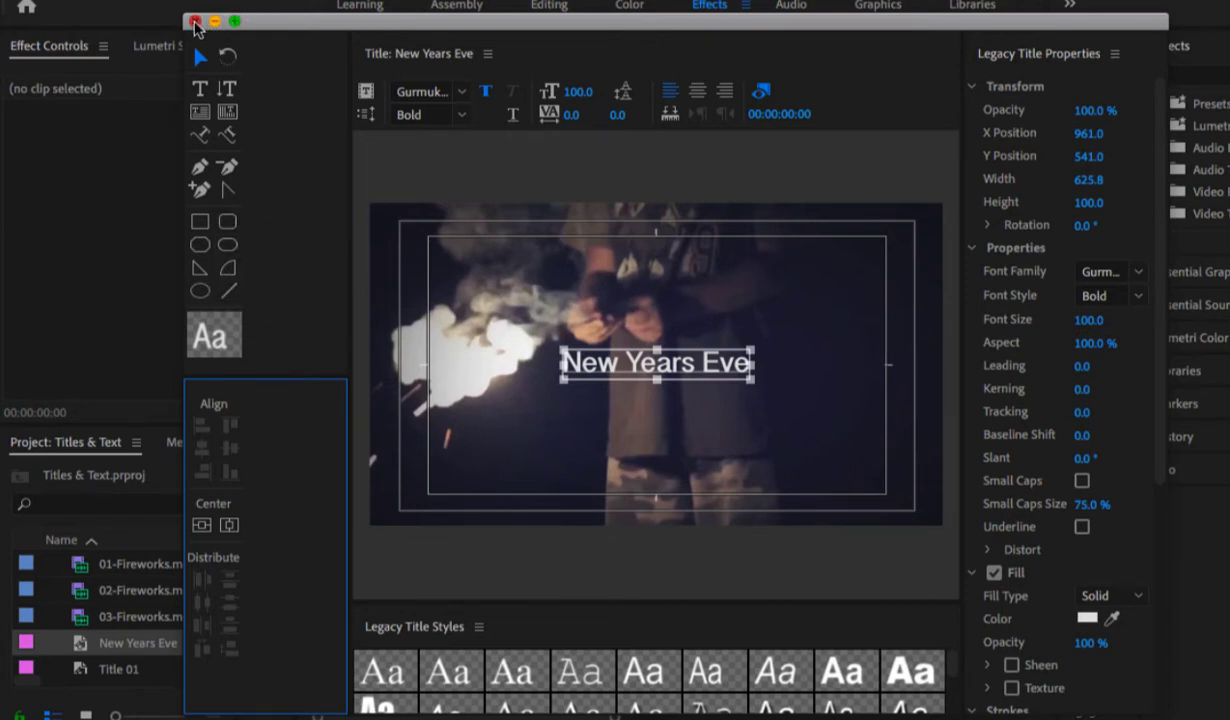
Close the title window and place the New Years Eve title on track V2 at the start of the sequence.
click(195, 22)
drag(137, 643, 521, 579)
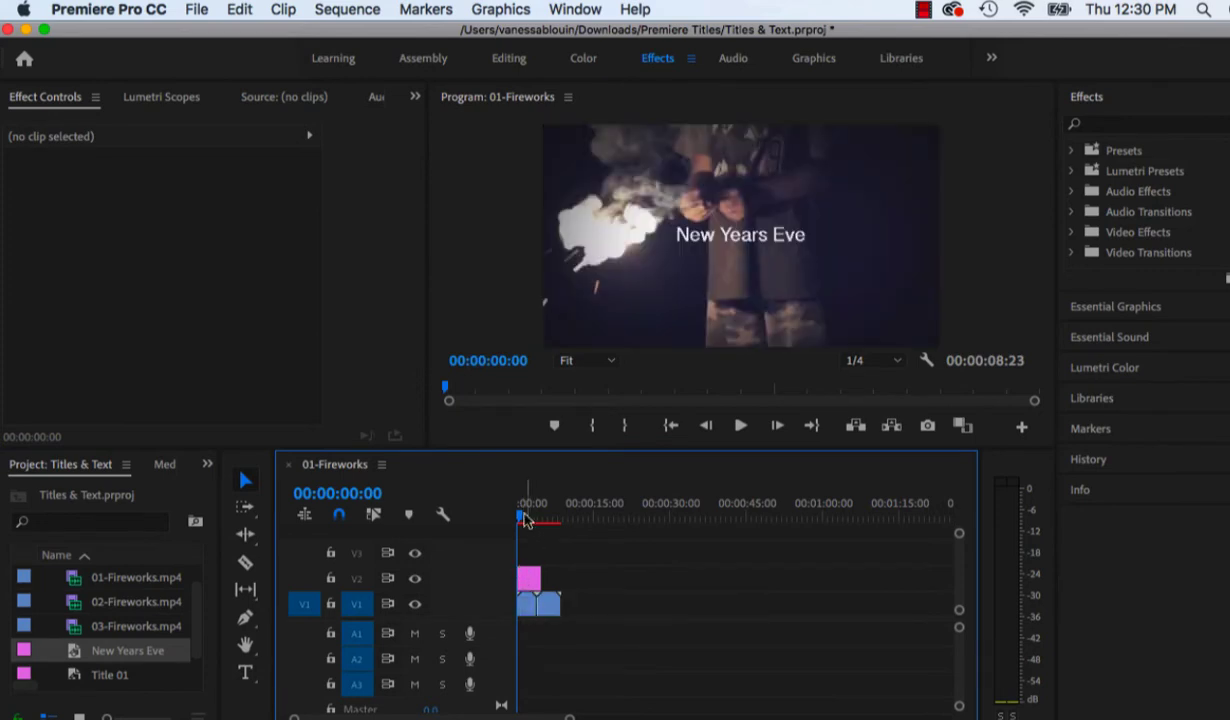
drag(525, 518, 497, 490)
Reopen the New Years Eve title, move its text to the lower-right corner inside the safe title margin, and close the title window.
click(125, 650)
double_click(73, 657)
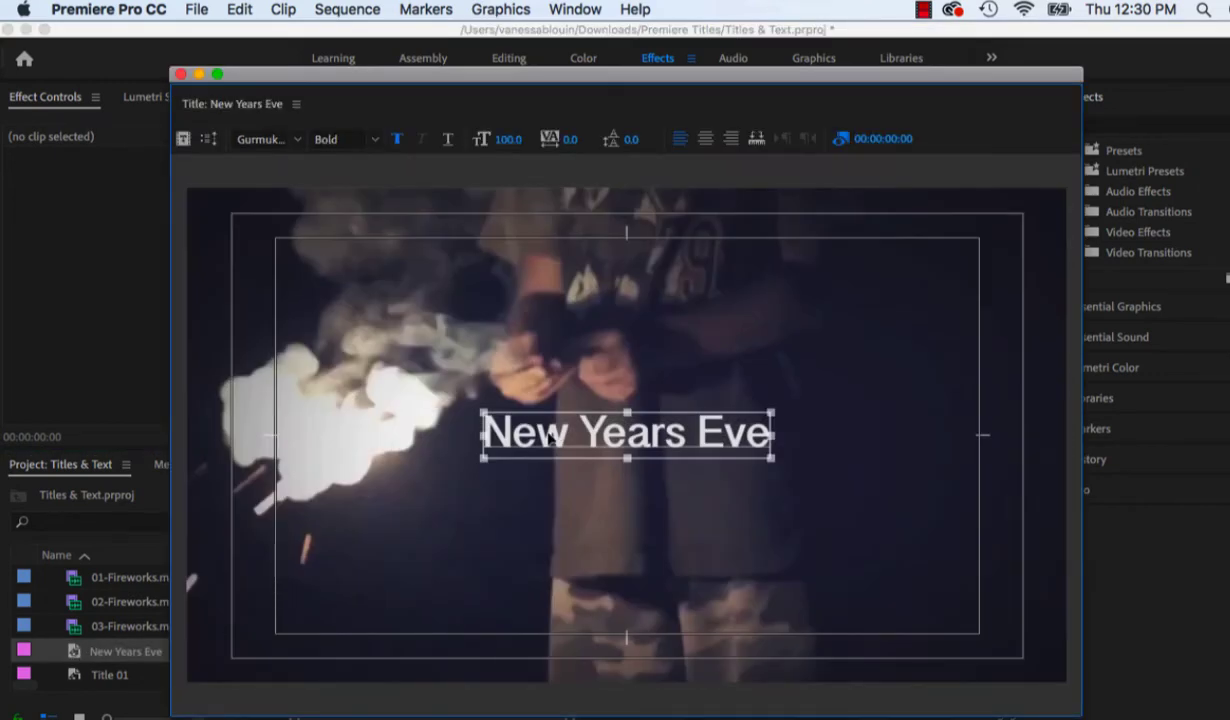
drag(549, 437, 745, 586)
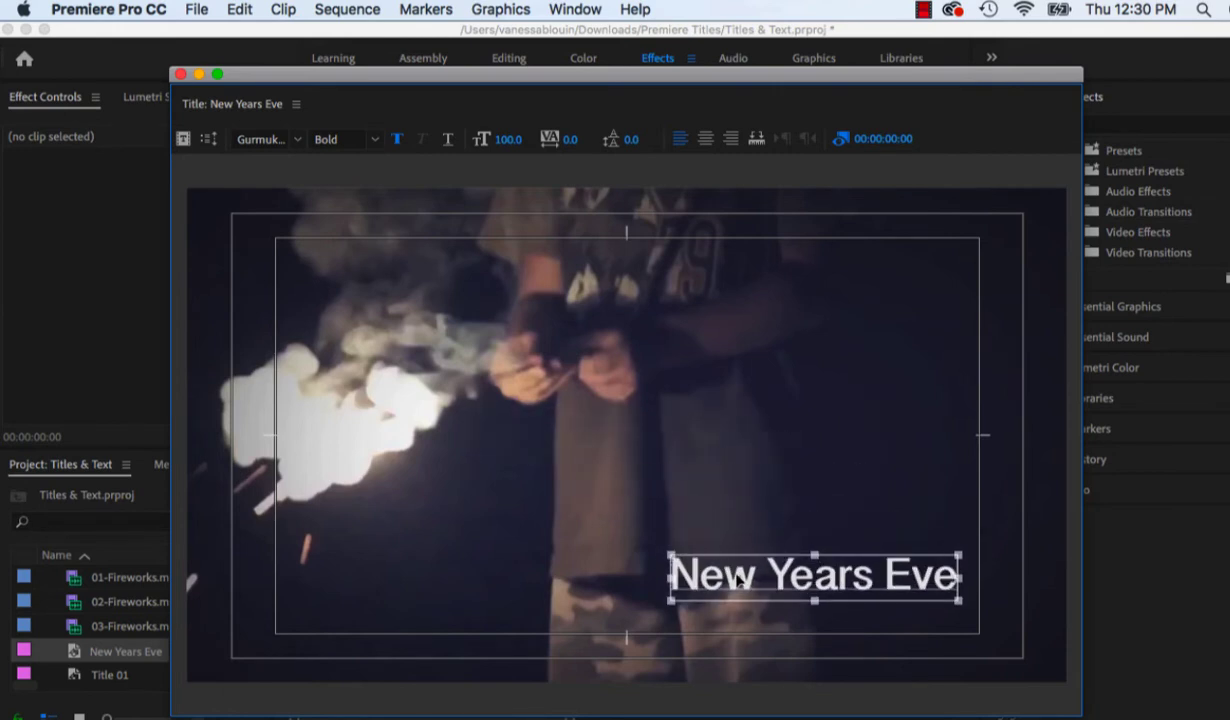
click(181, 74)
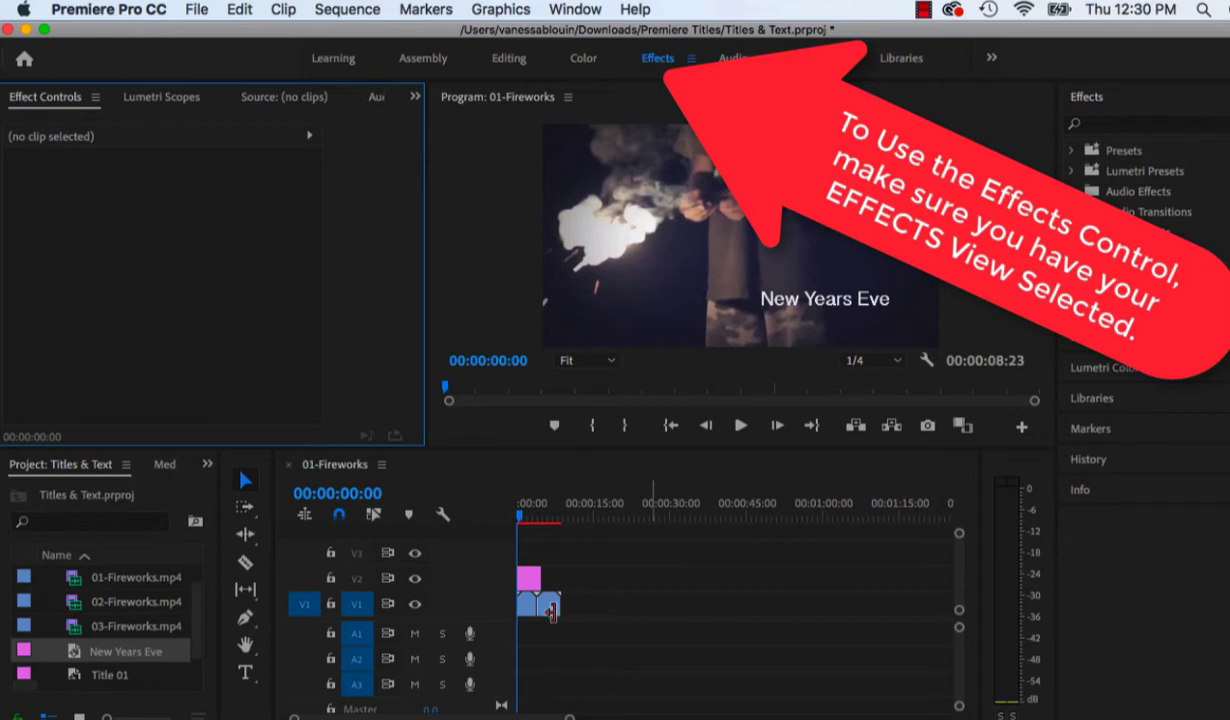
Start Position keyframing on the New Years Eve clip on V2 with a keyframe at 00:00:00:00.
click(527, 577)
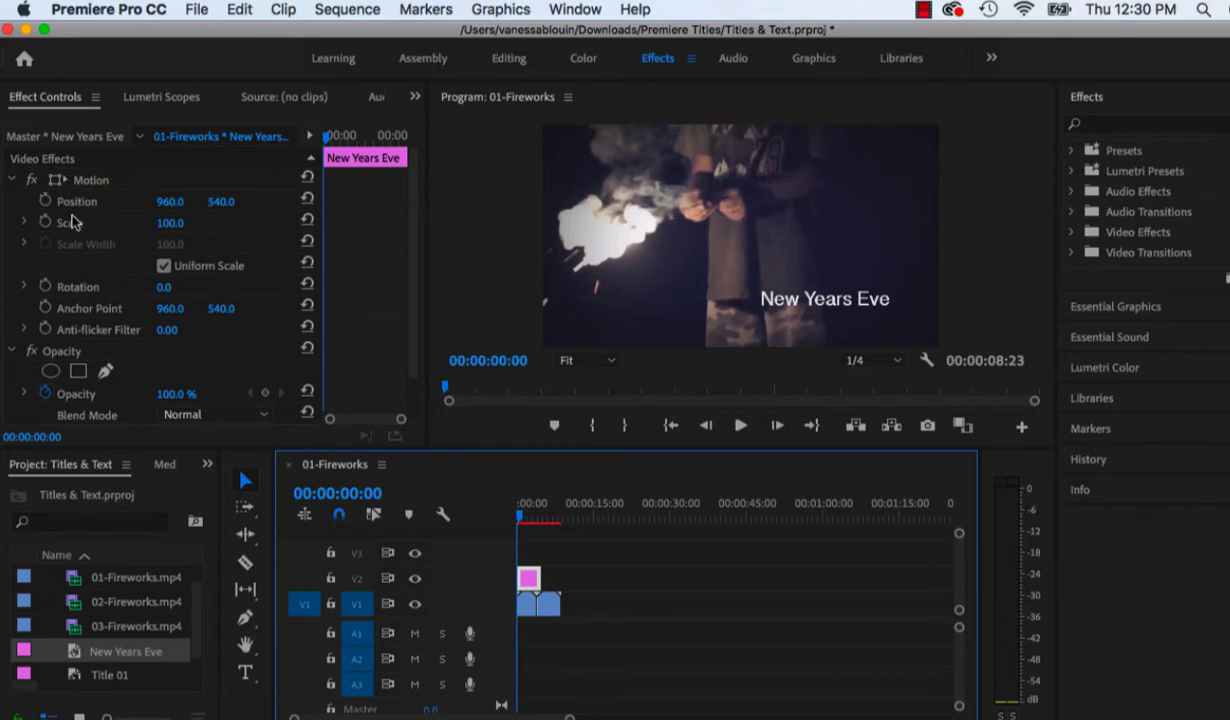
click(38, 199)
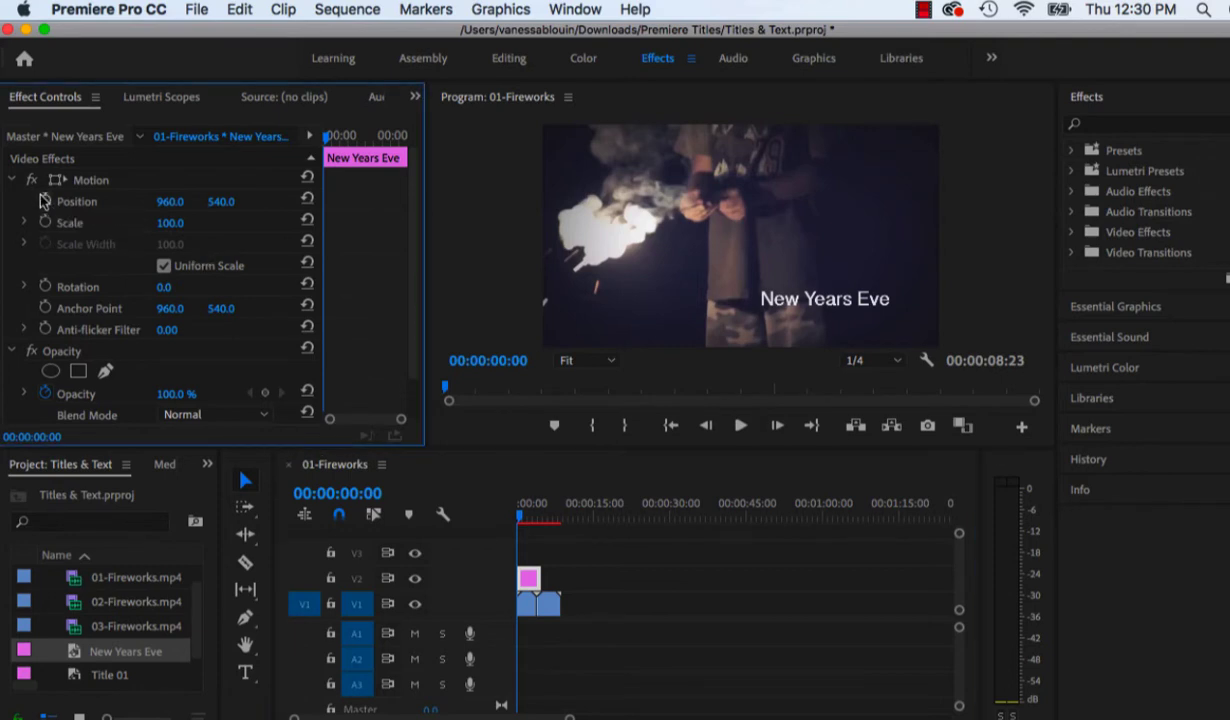
click(519, 523)
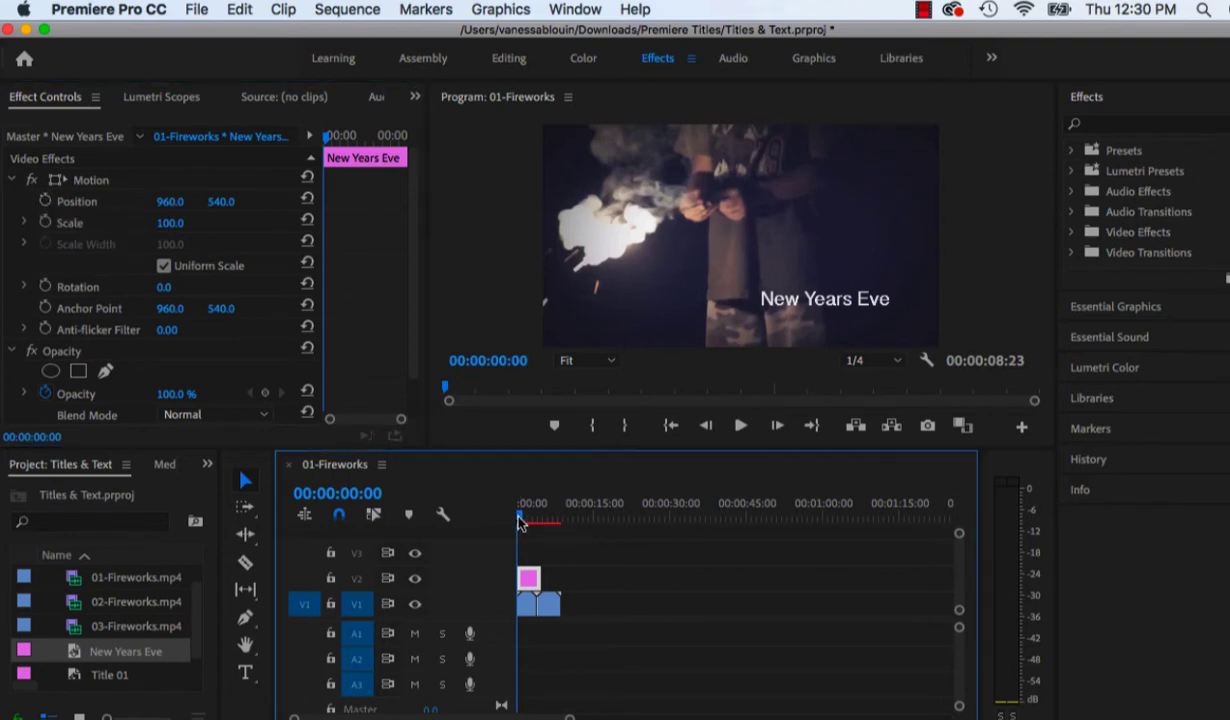
click(62, 201)
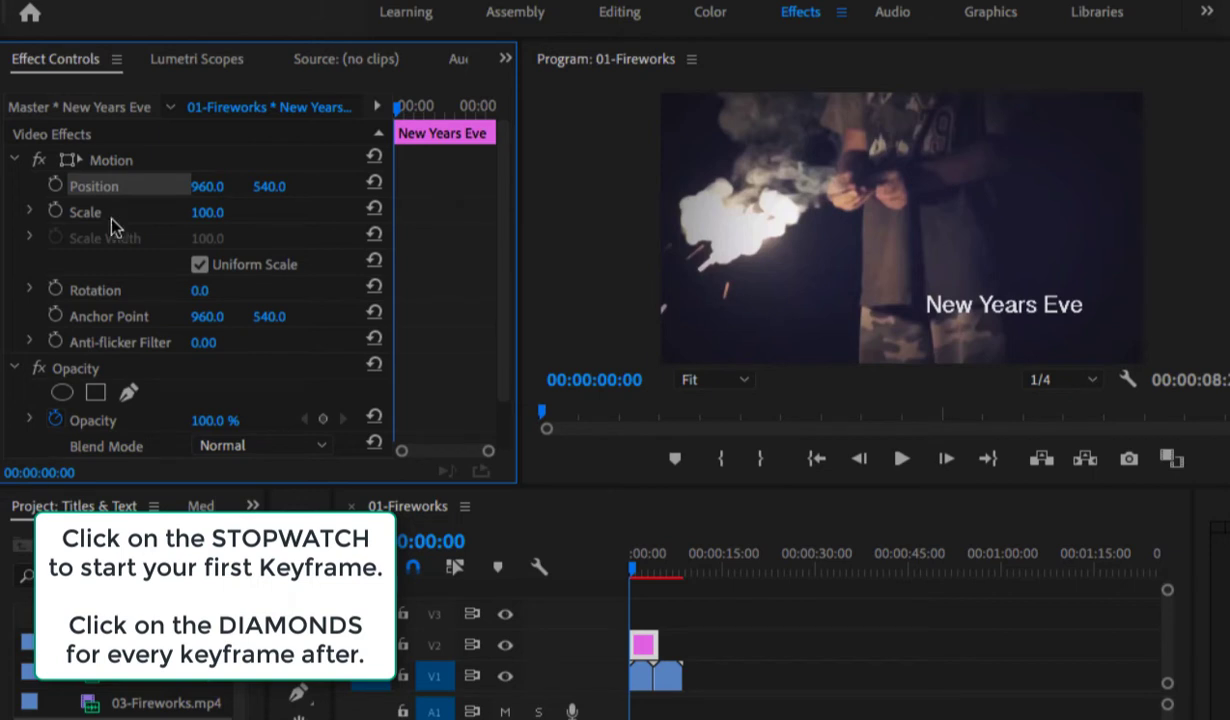
click(56, 185)
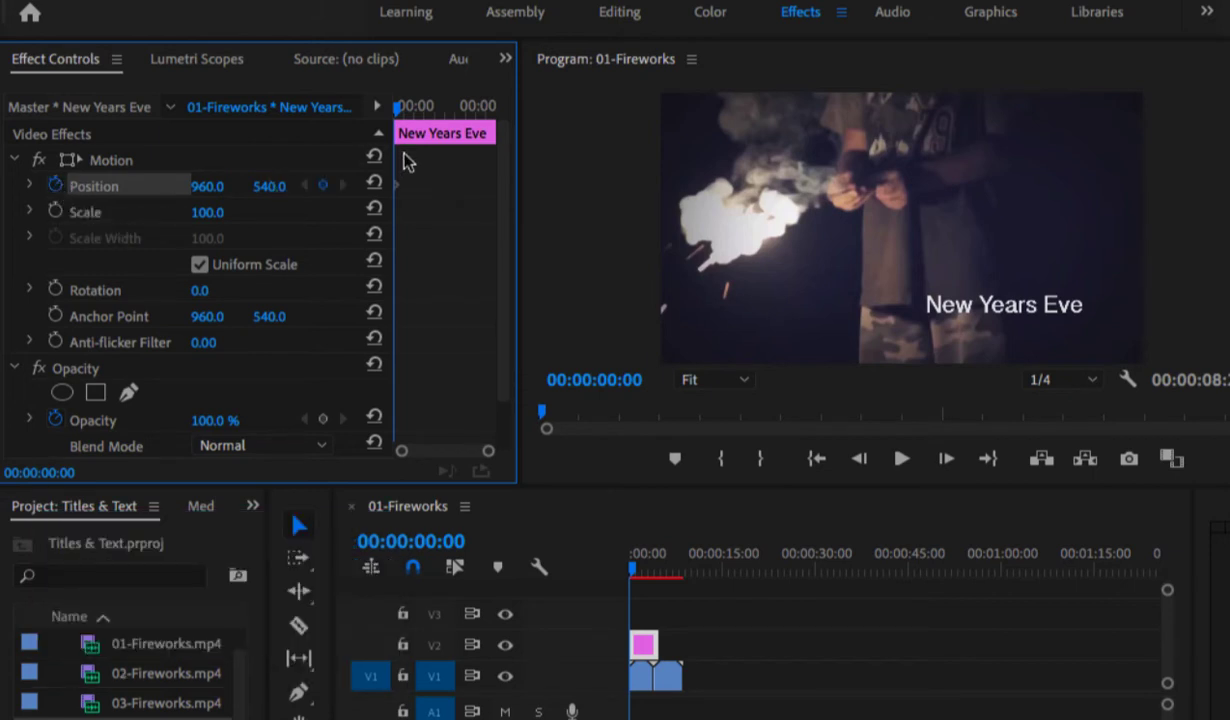
Add a second Position keyframe at 00:00:03:11 on the New Years Eve clip, and set its vertical position to 818 at 00:00:00:00.
drag(399, 112, 467, 112)
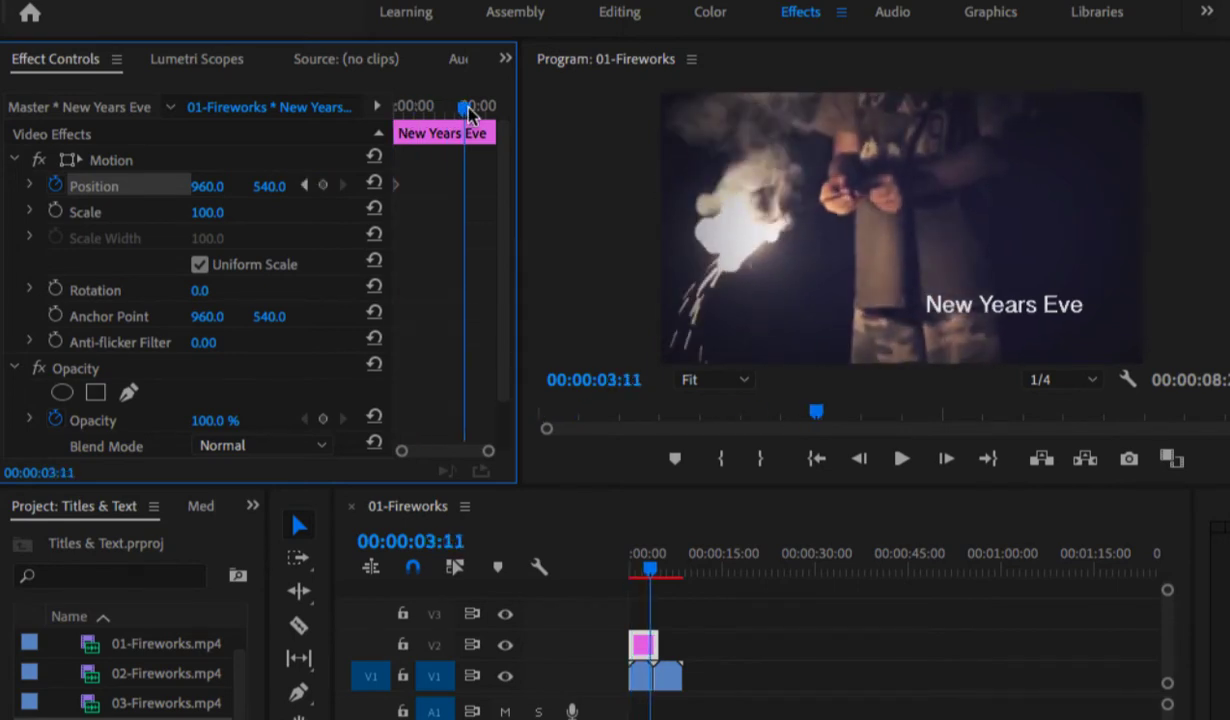
click(322, 185)
key(Home)
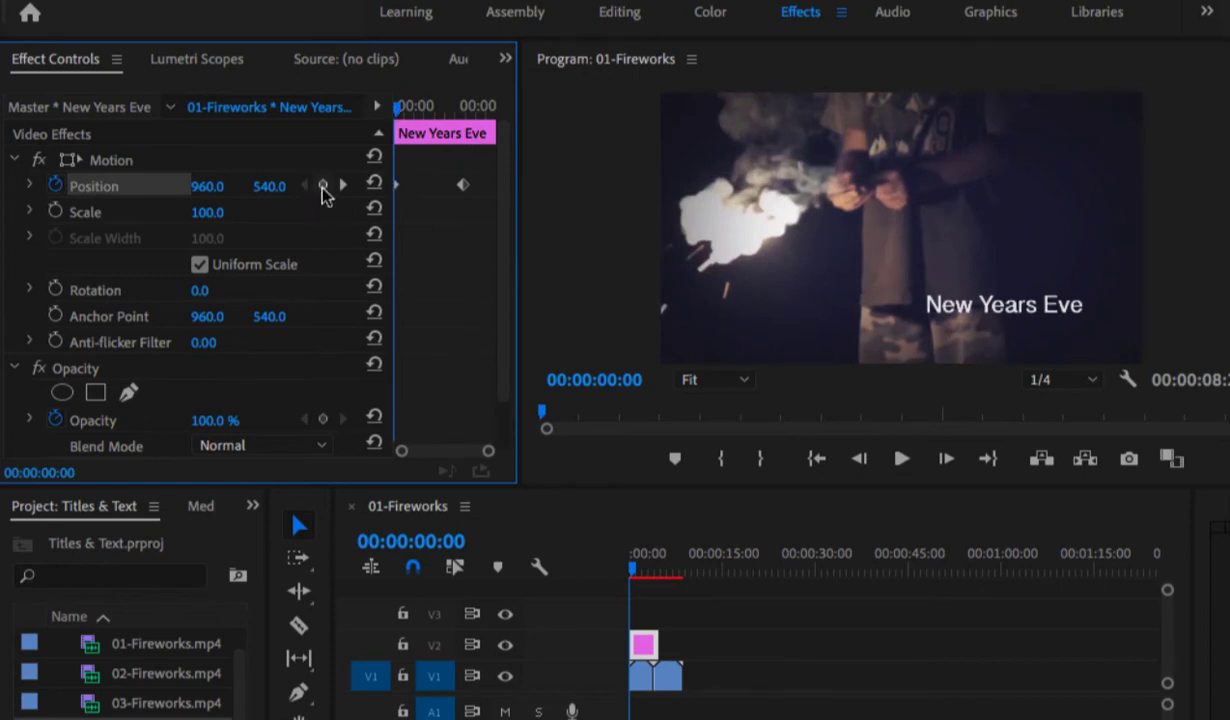
drag(262, 186, 523, 186)
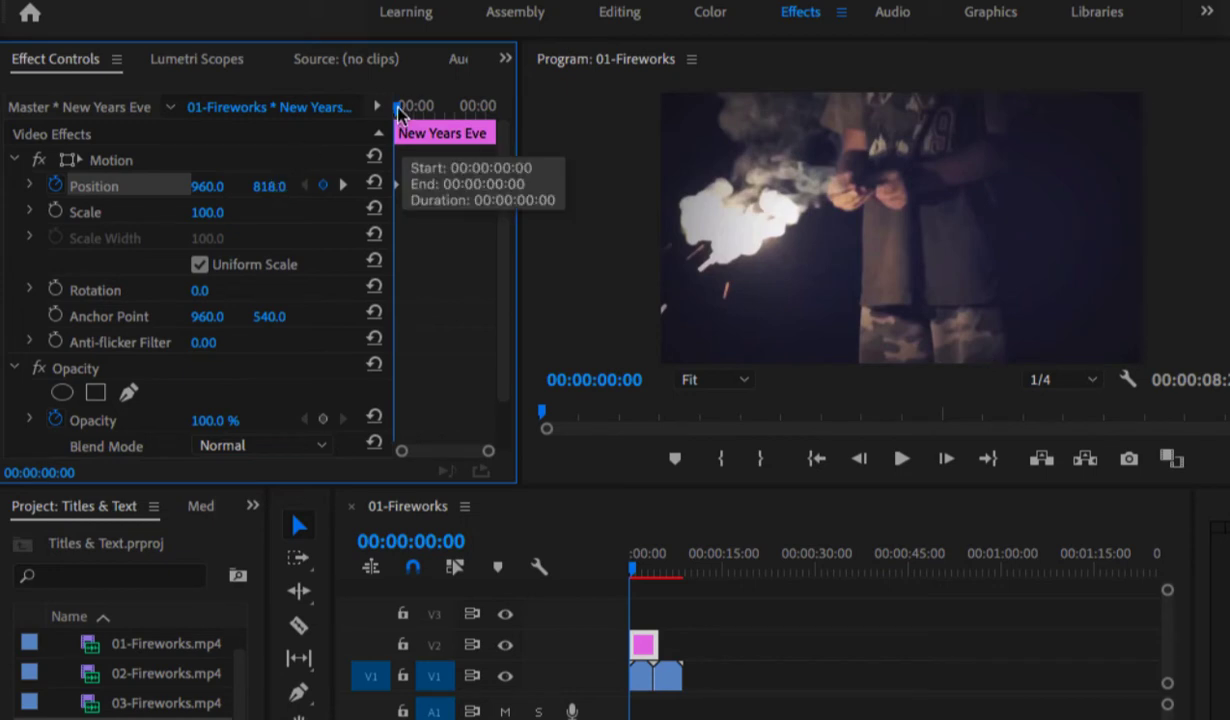
click(403, 109)
mouse_move(405, 112)
mouse_down()
mouse_move(471, 106)
mouse_move(389, 110)
mouse_up()
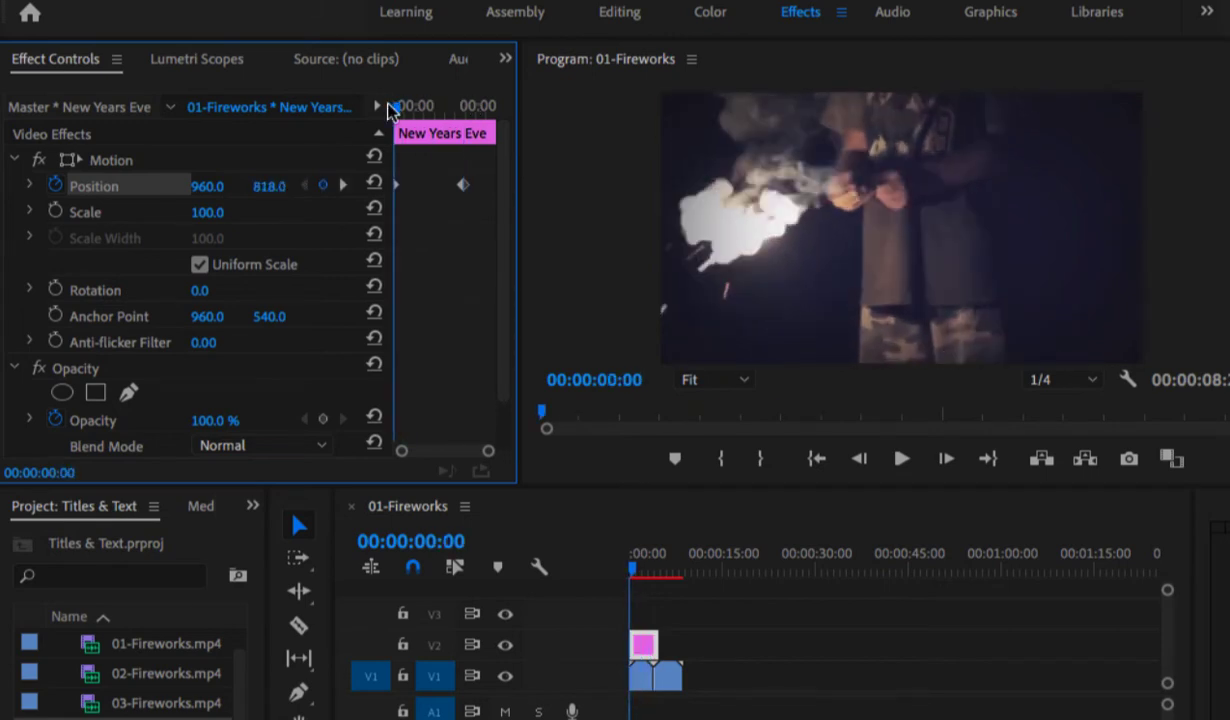
Start Scale keyframing on the New Years Eve clip at 00:00:00:00 and add a second Scale keyframe at 00:00:03:09.
click(57, 212)
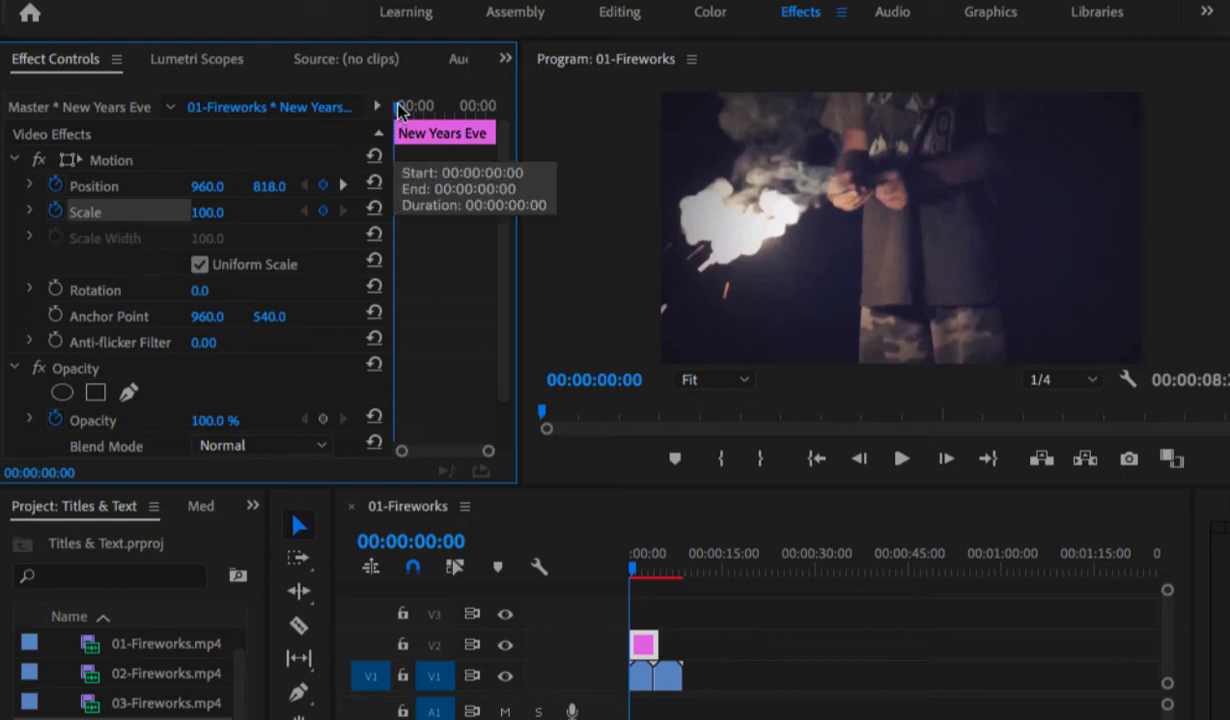
drag(399, 110, 466, 110)
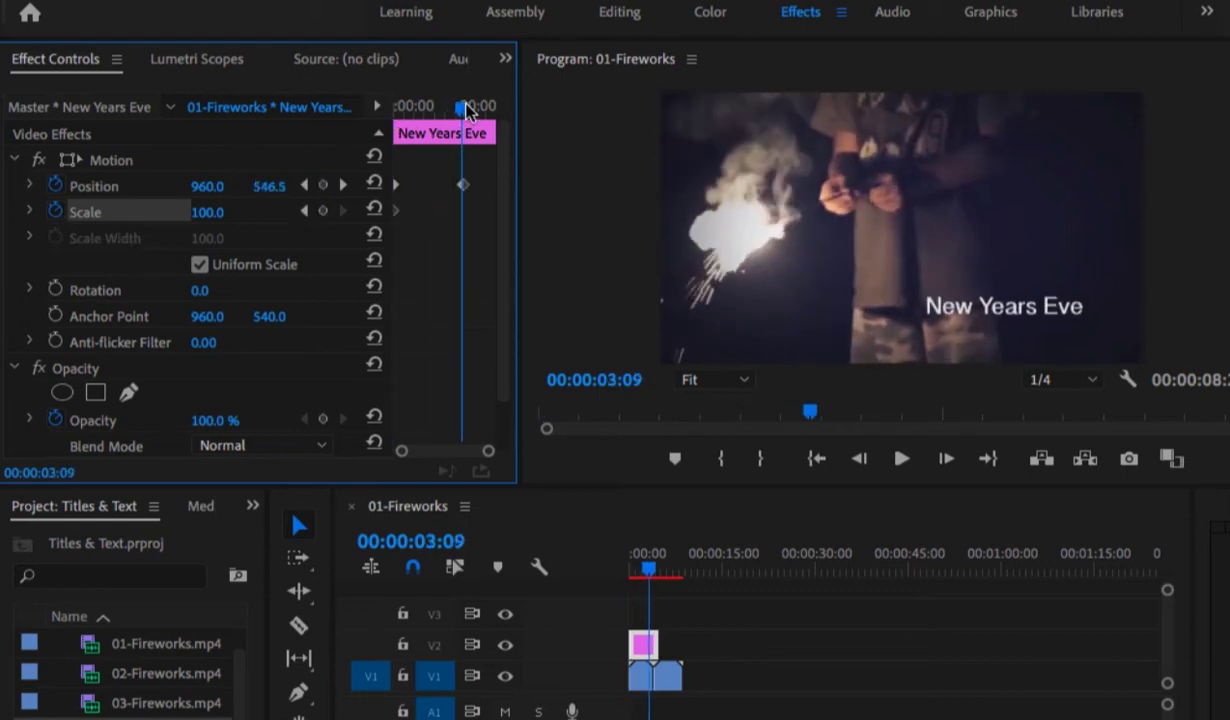
click(323, 212)
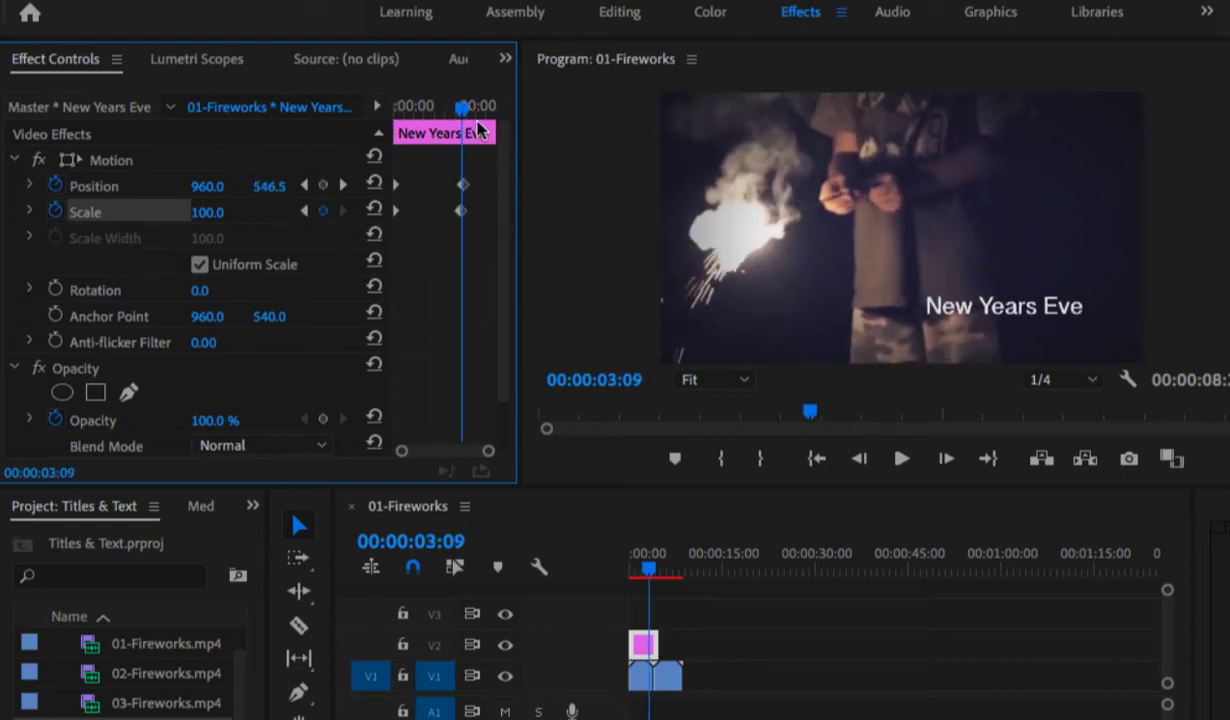
Set the New Years Eve clip's Scale to 0 at the 00:00:00:00 keyframe, and scrub through the animation.
drag(461, 107, 390, 110)
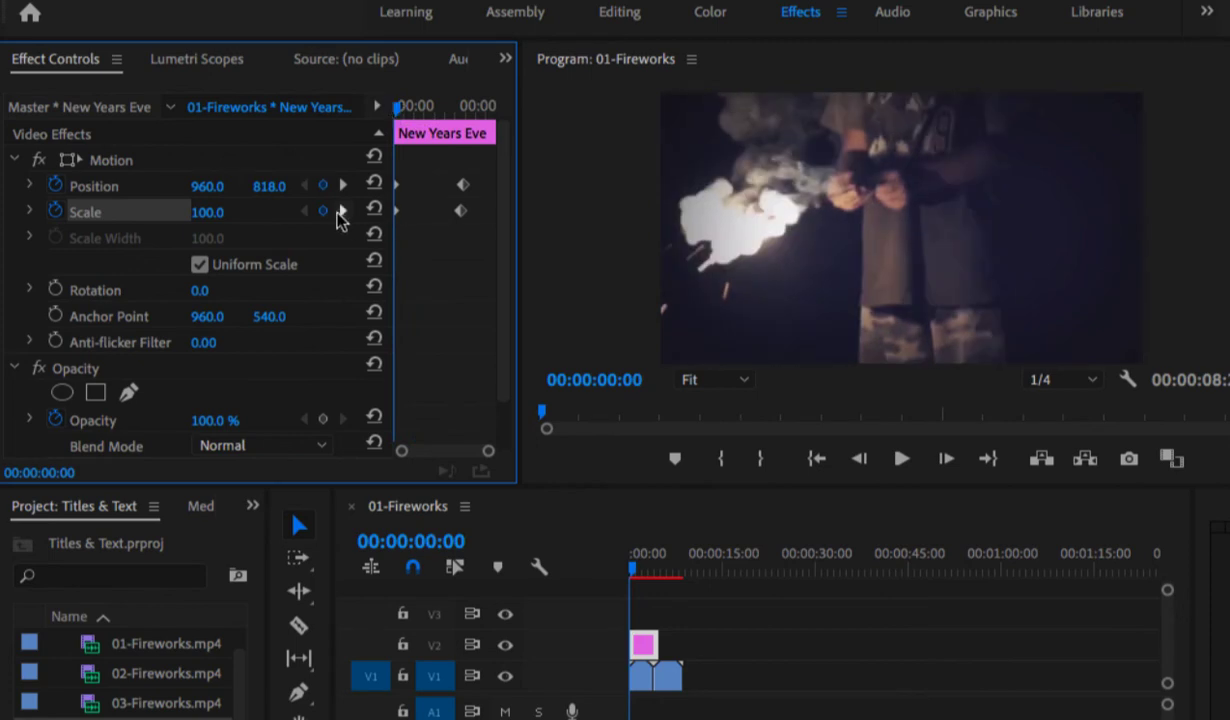
click(227, 207)
text(0)
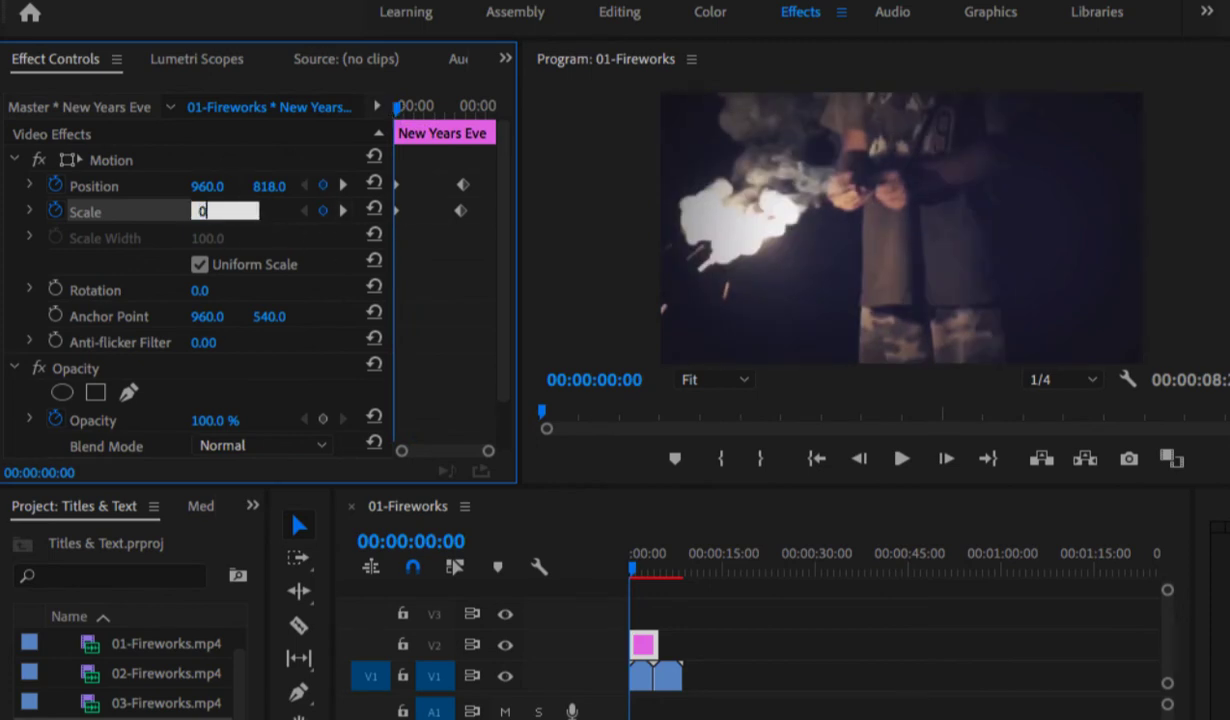
key(Return)
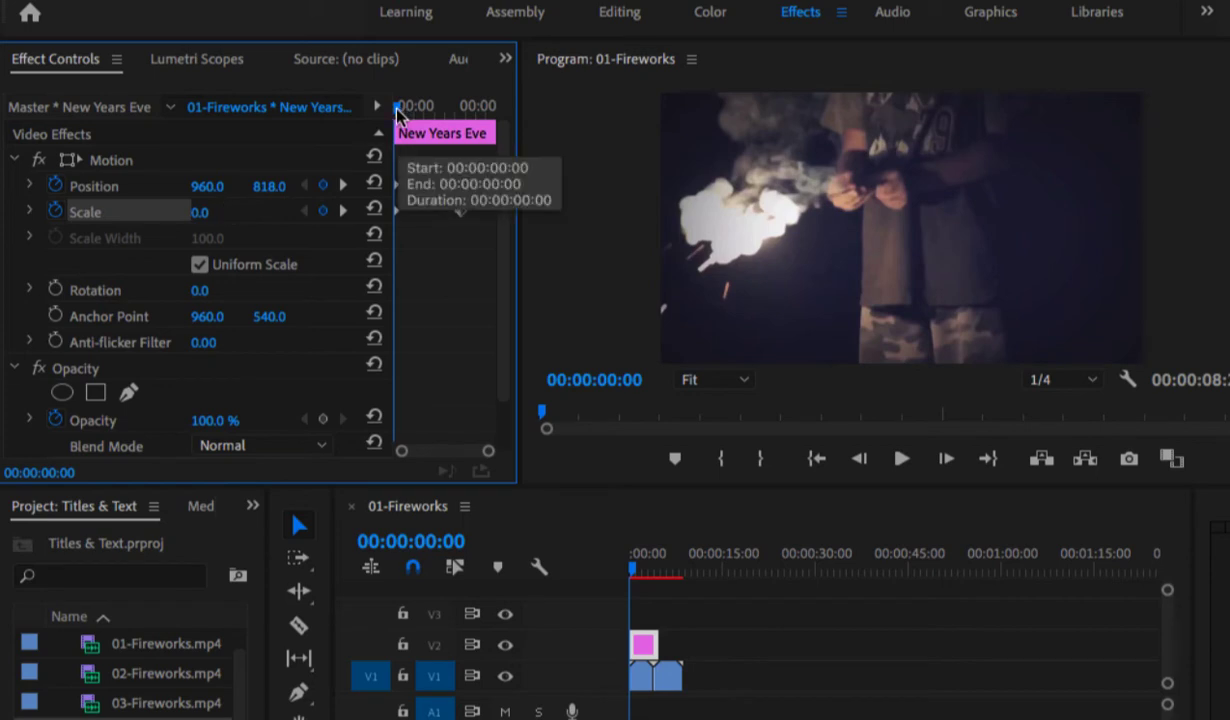
drag(397, 113, 405, 113)
drag(409, 112, 465, 86)
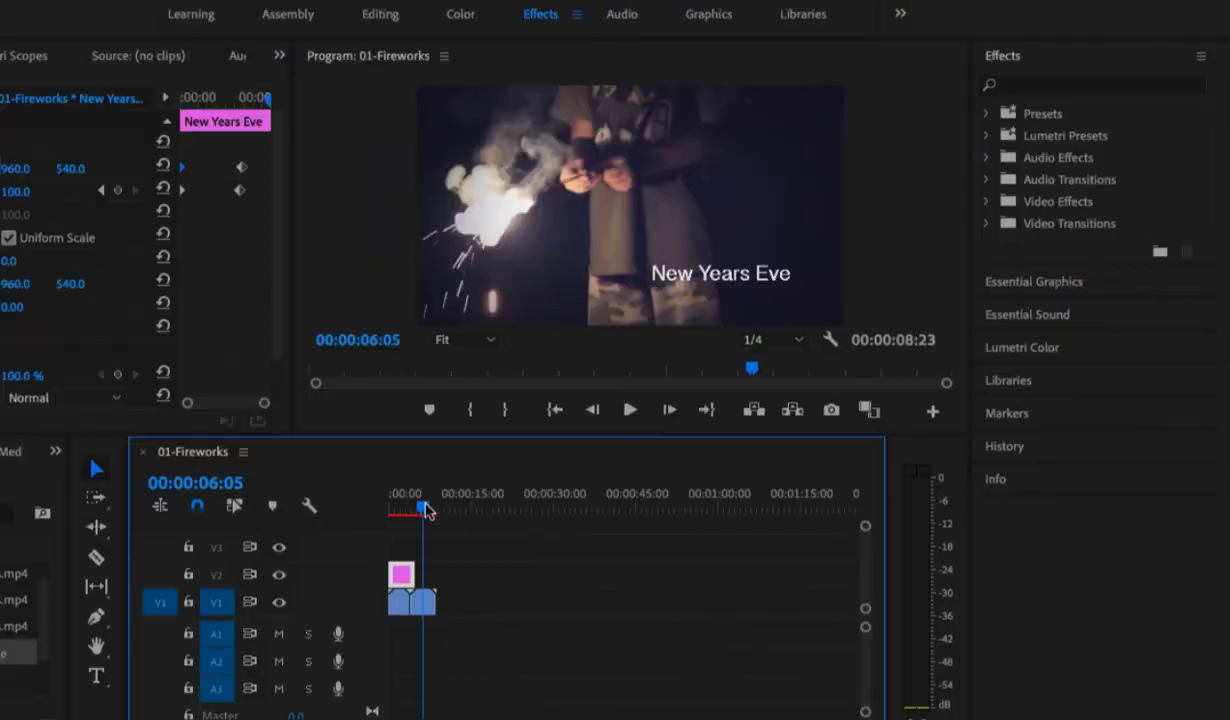
At 00:00:05:20, add the text "Having fun" in the upper-left of the frame with the Type tool and select all of its characters.
drag(425, 509, 422, 509)
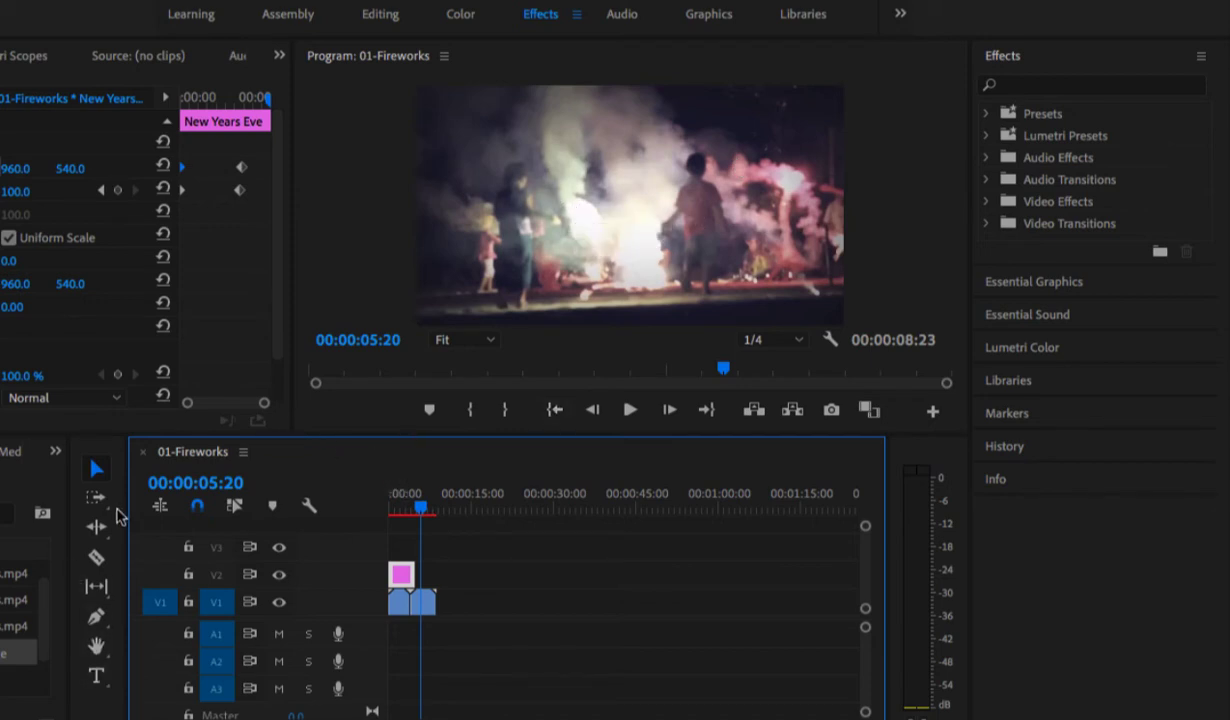
click(96, 675)
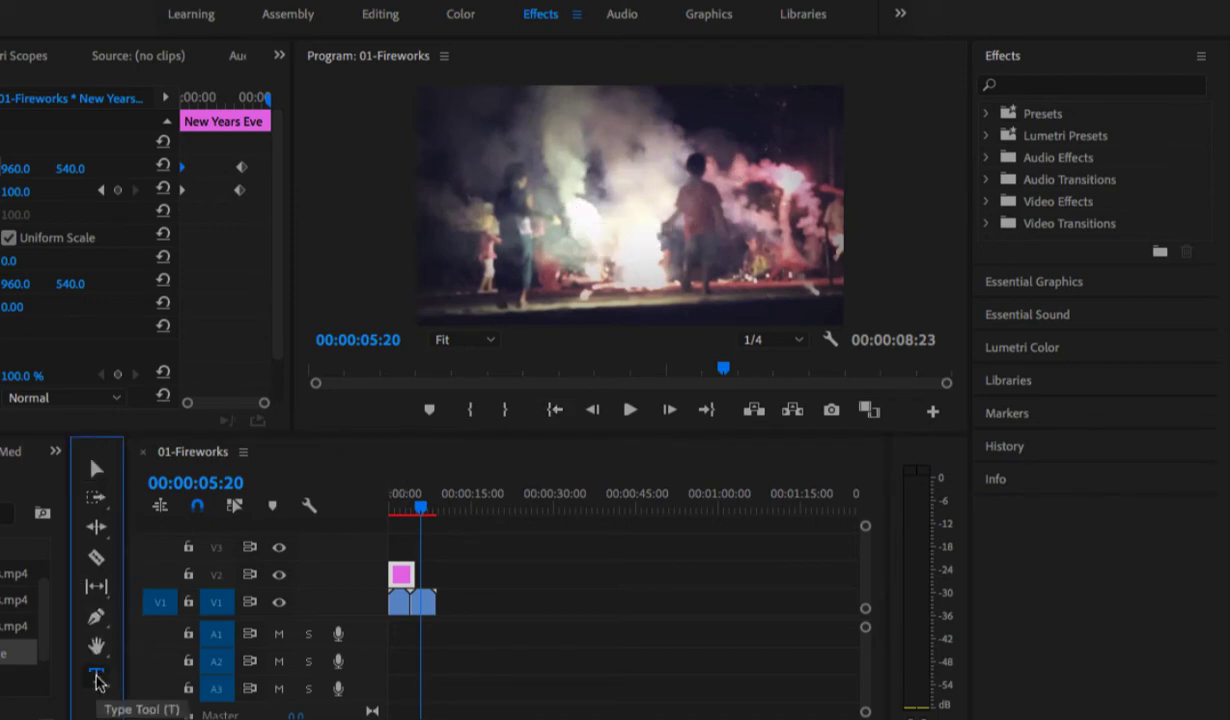
click(472, 127)
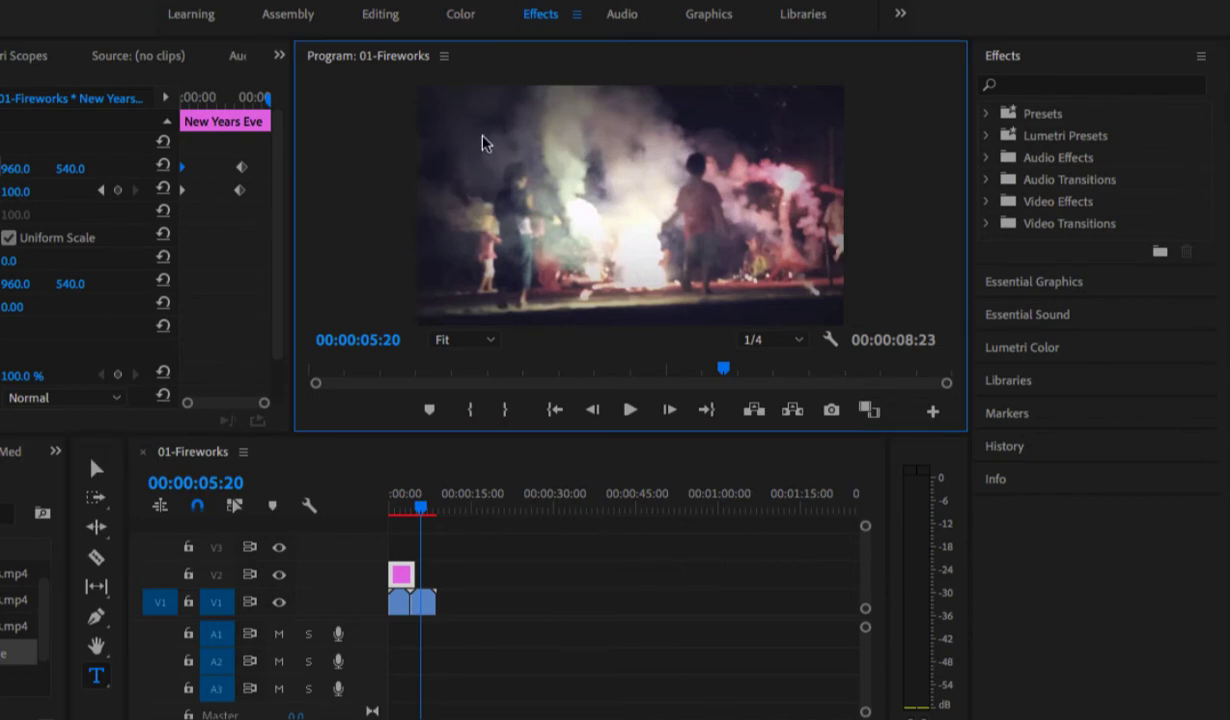
click(482, 143)
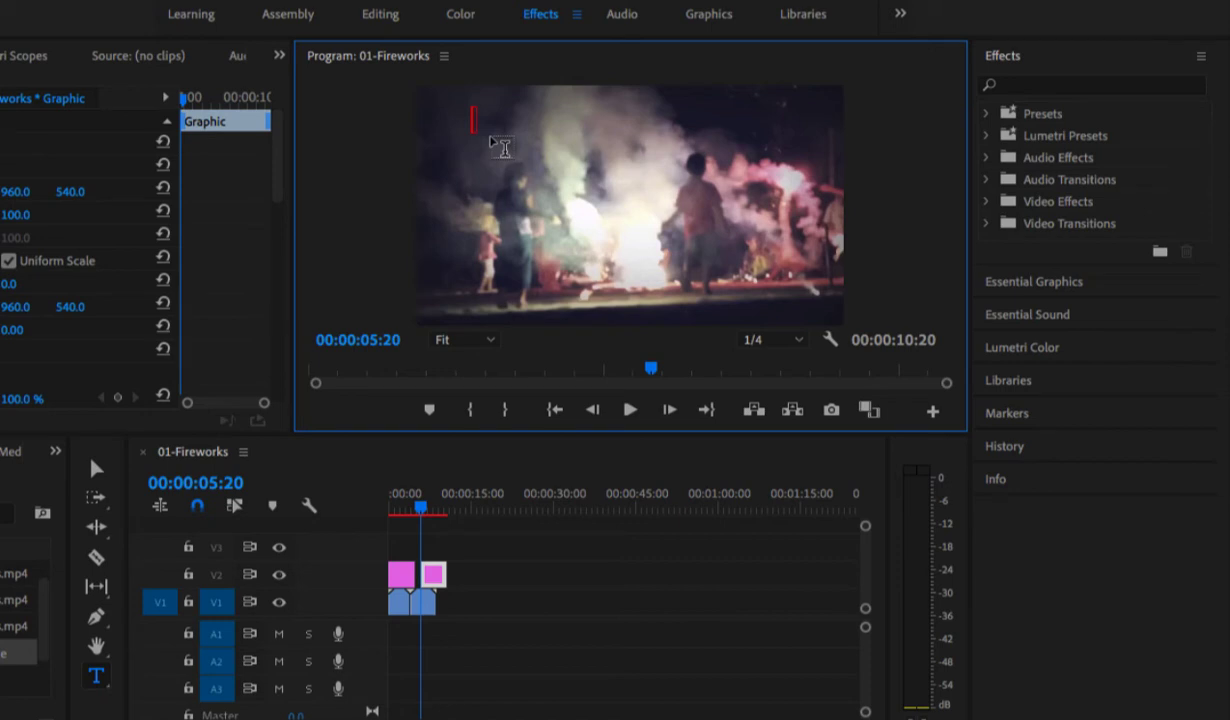
text(Having fun)
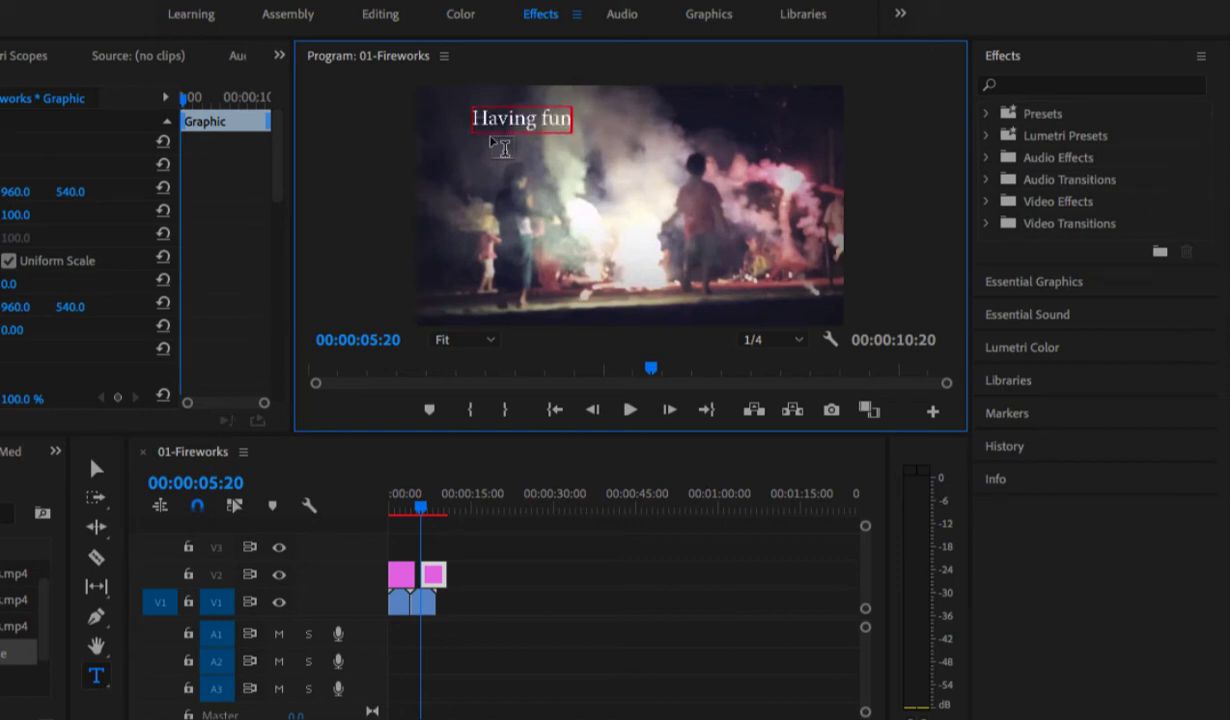
drag(466, 118, 582, 120)
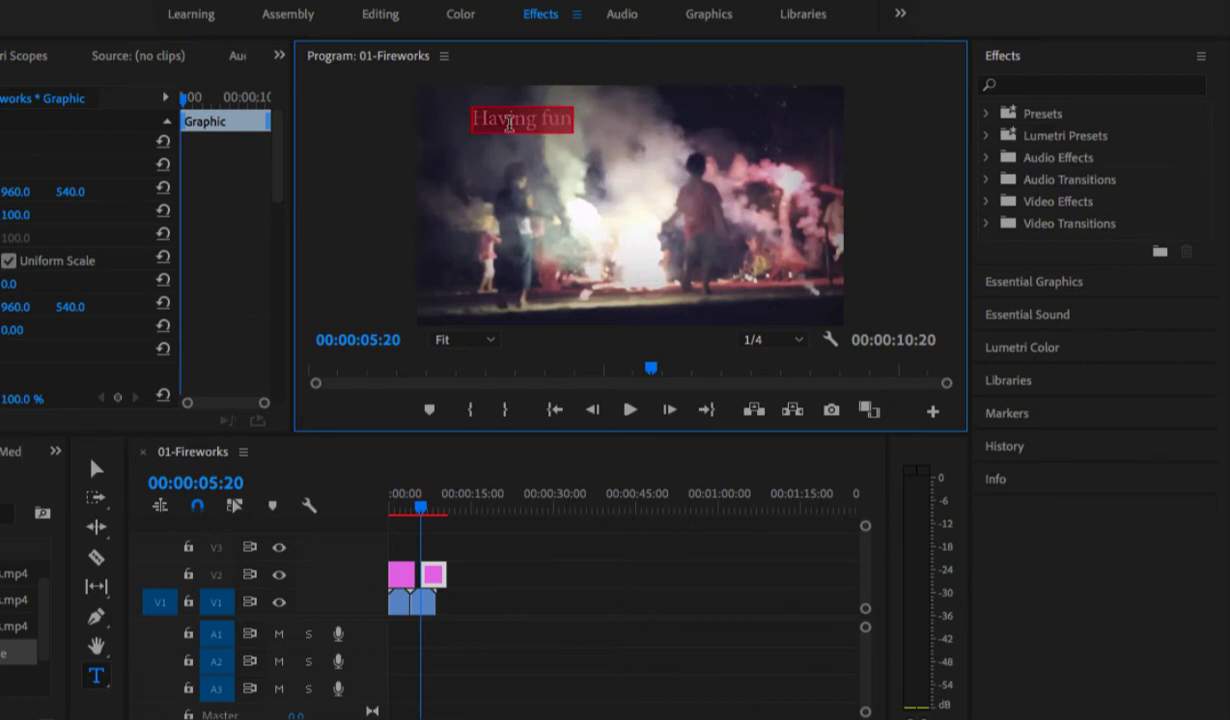
double_click(502, 121)
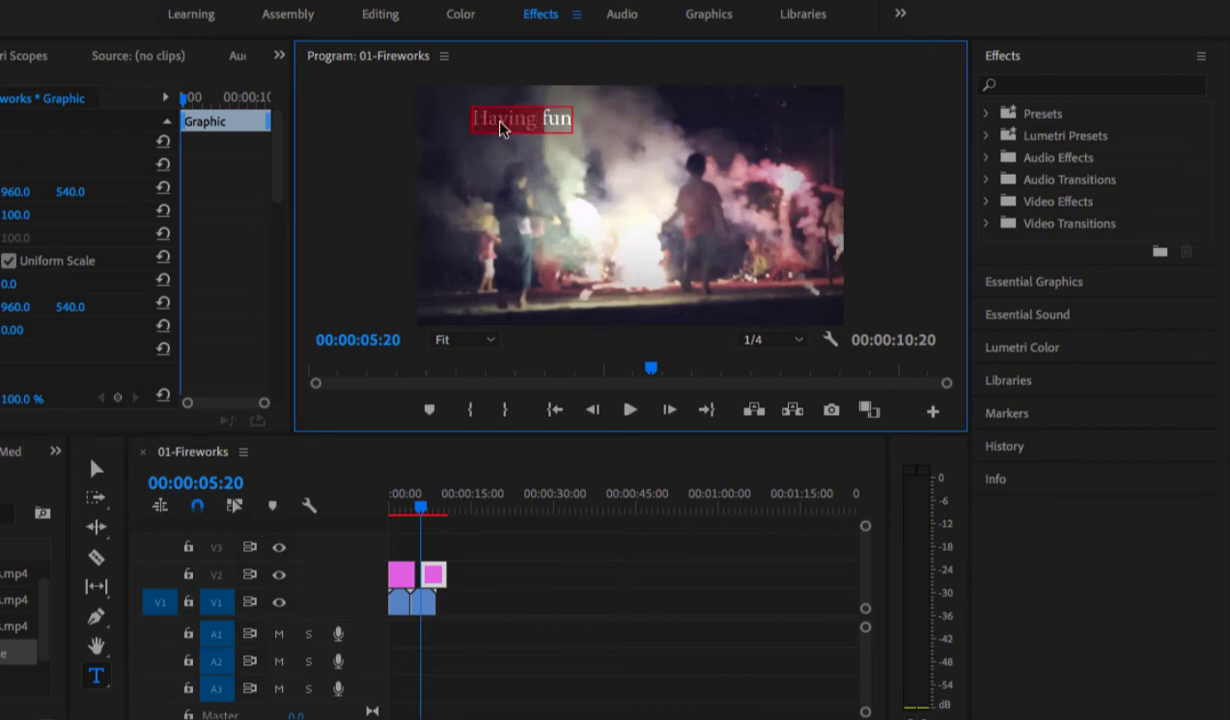
click(481, 119)
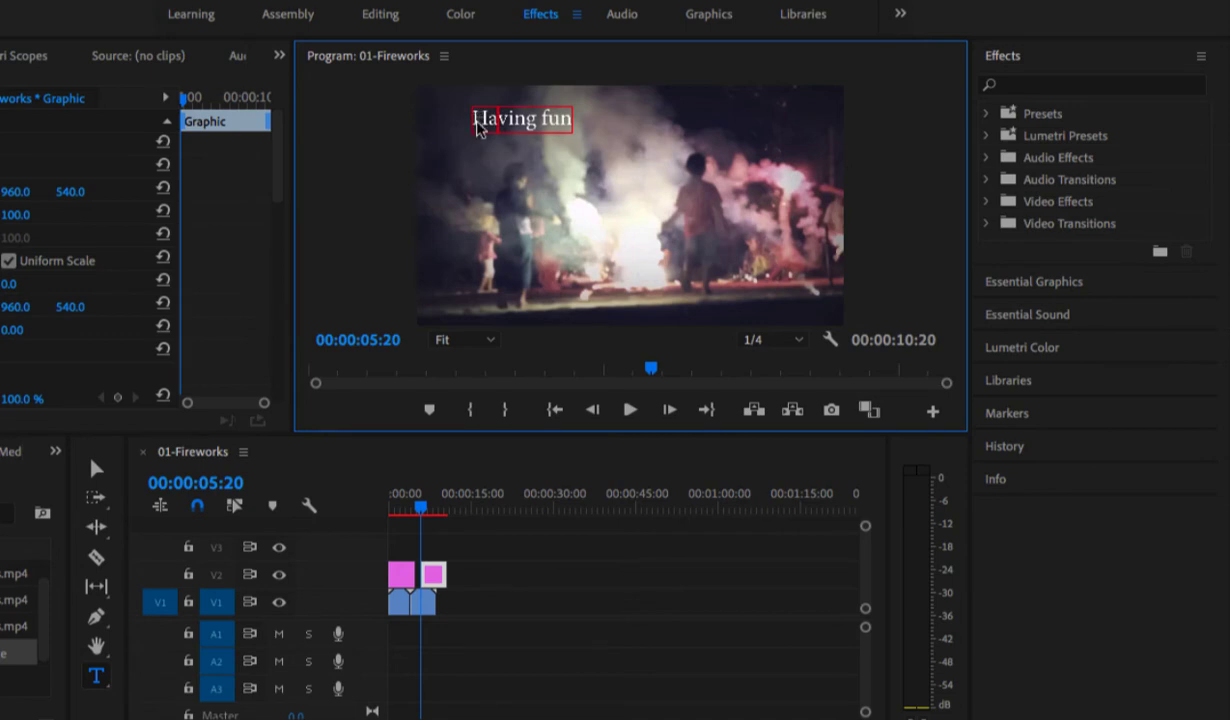
shift+click(590, 126)
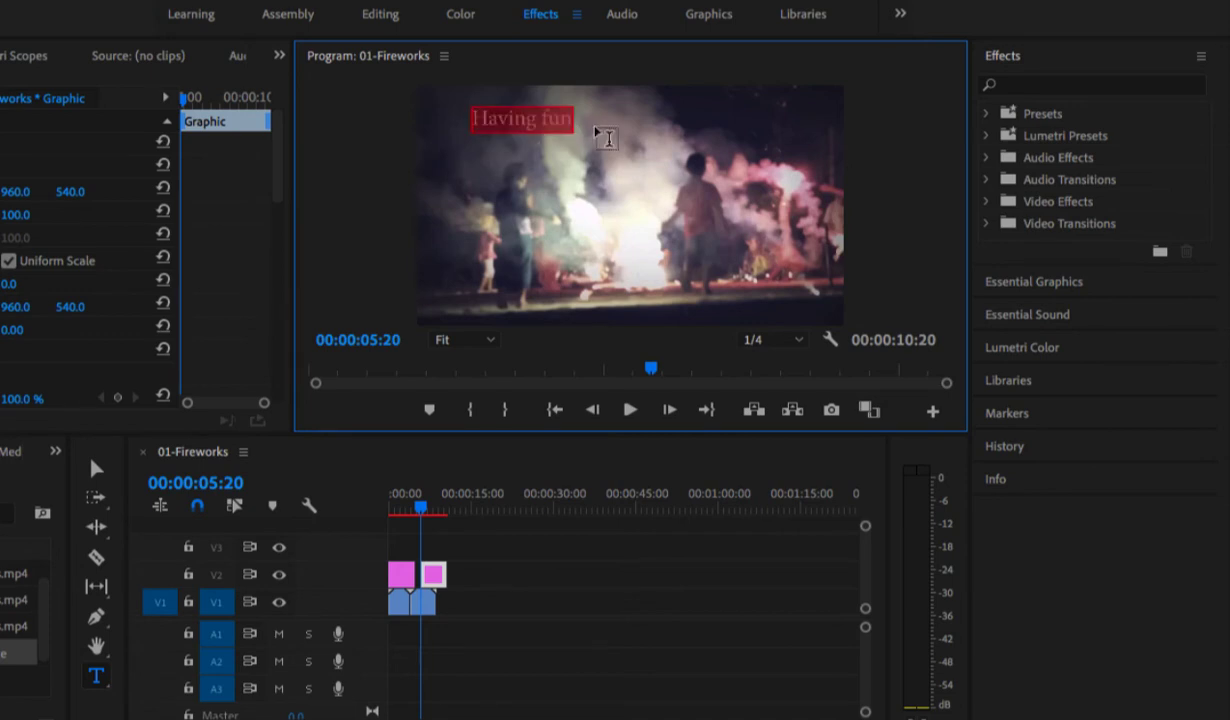
Check which workspace panels are enabled and look at the "Having fun" text's Essential Graphics settings.
click(106, 687)
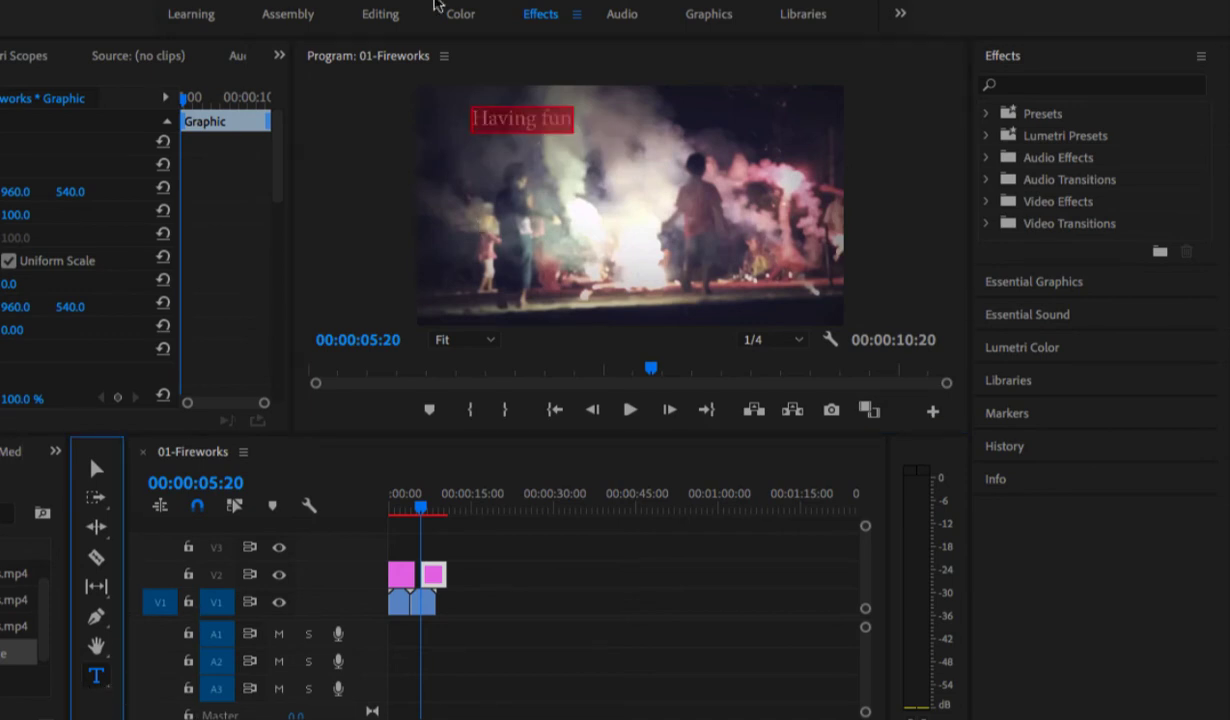
click(440, 1)
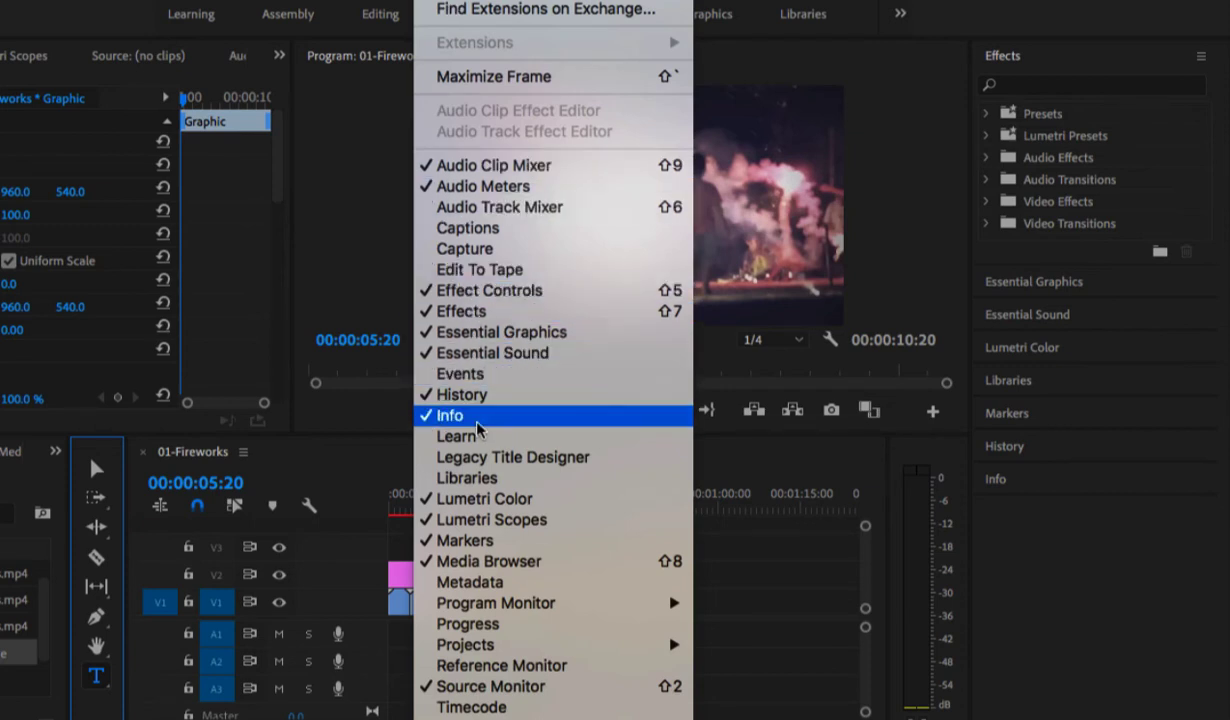
scroll(478, 425, down, 1)
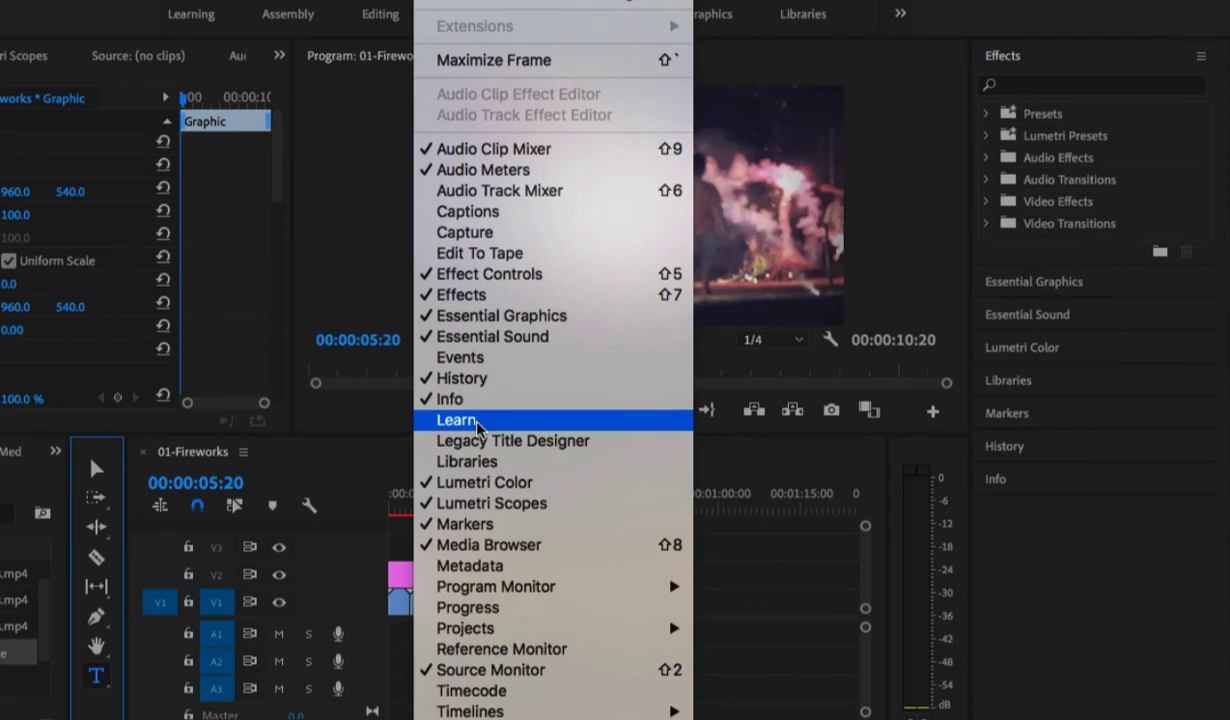
scroll(467, 41, up, 1)
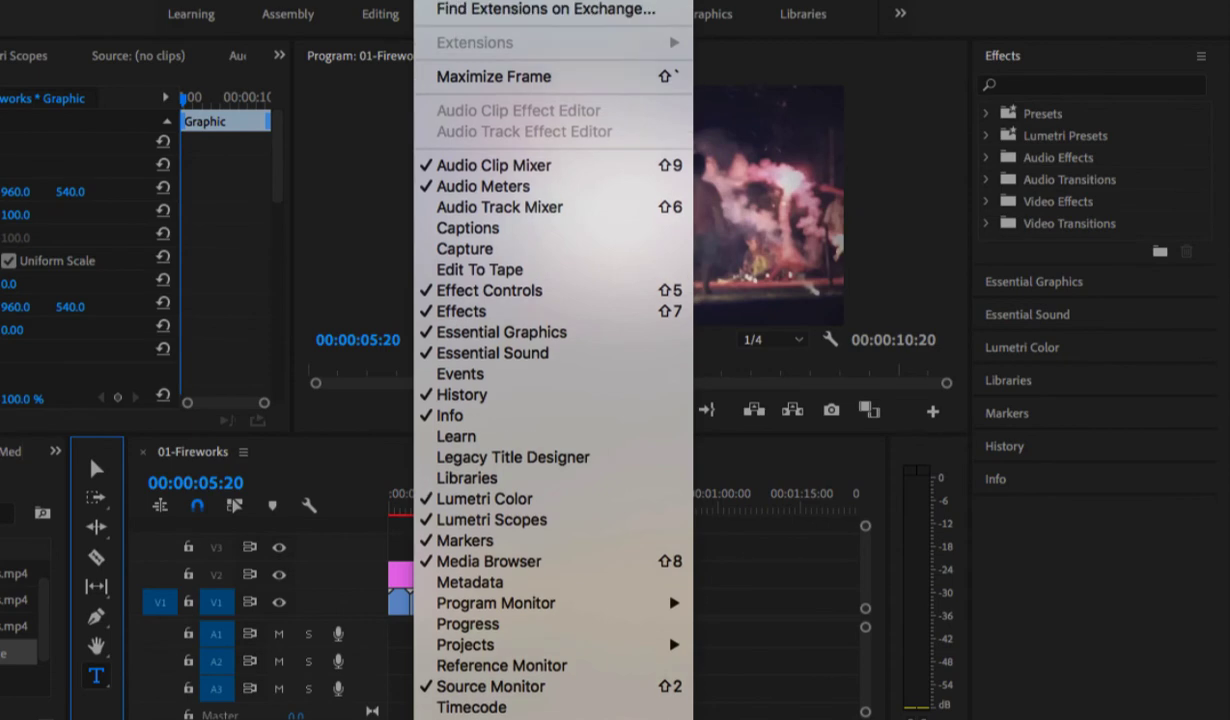
key(Escape)
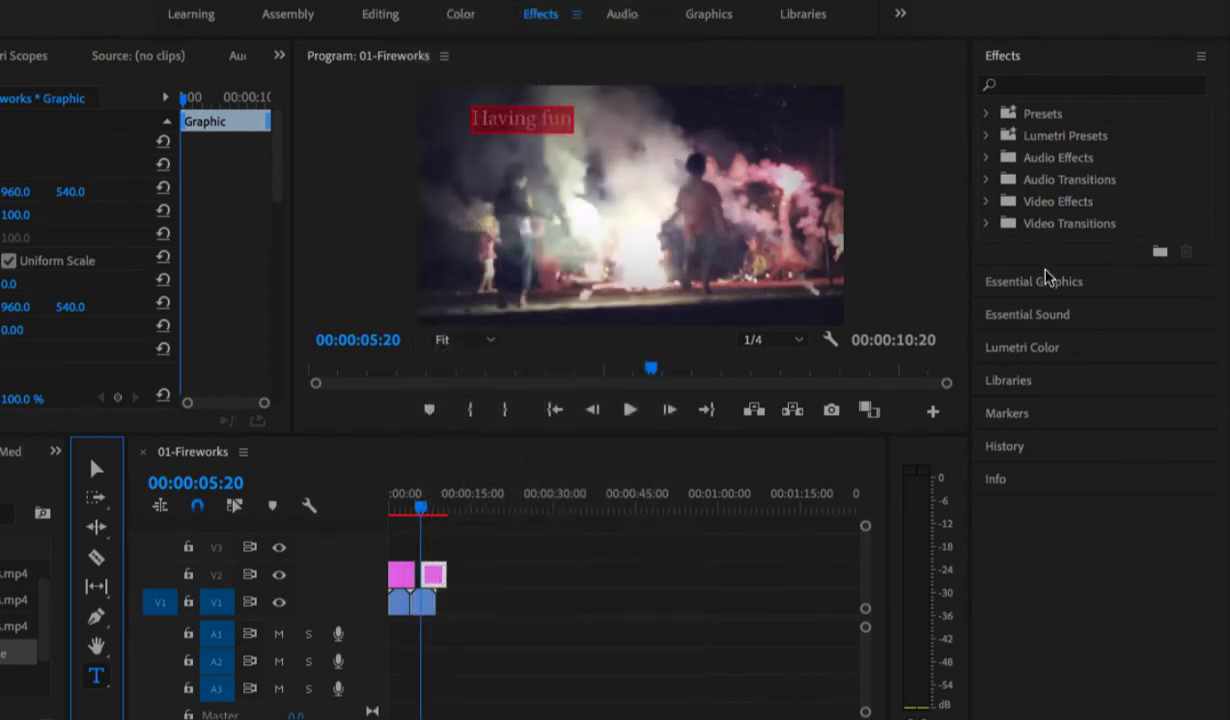
click(1047, 285)
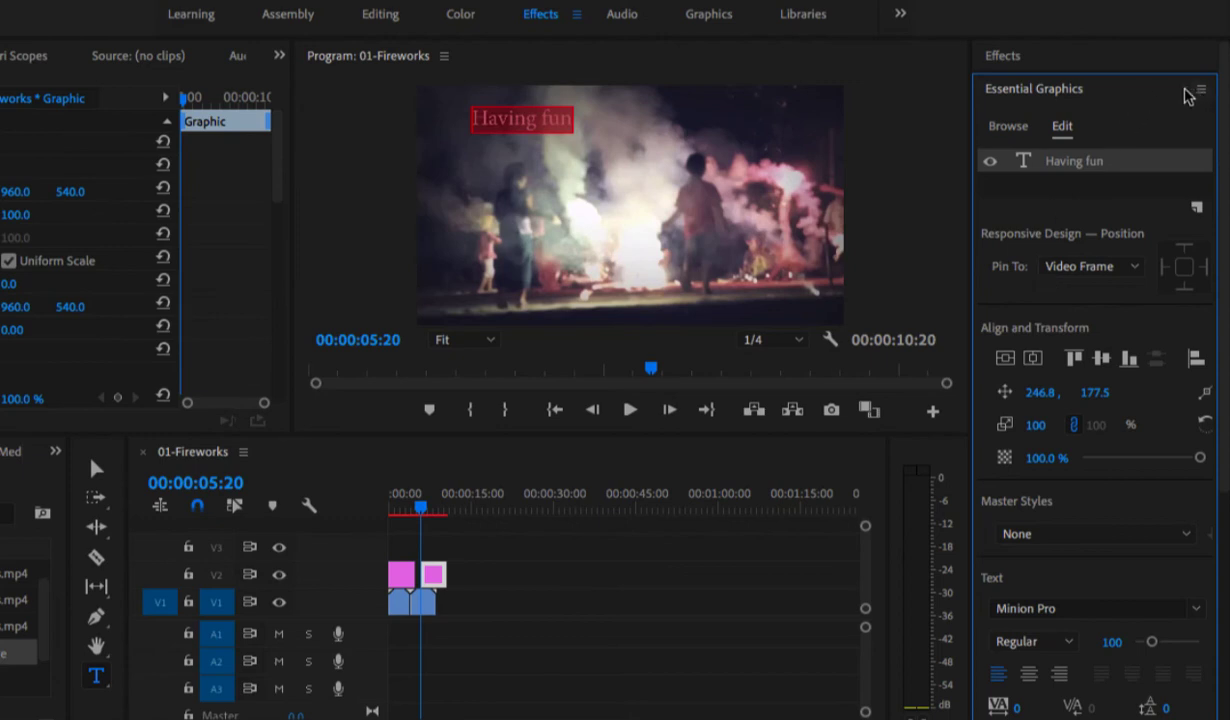
click(1095, 55)
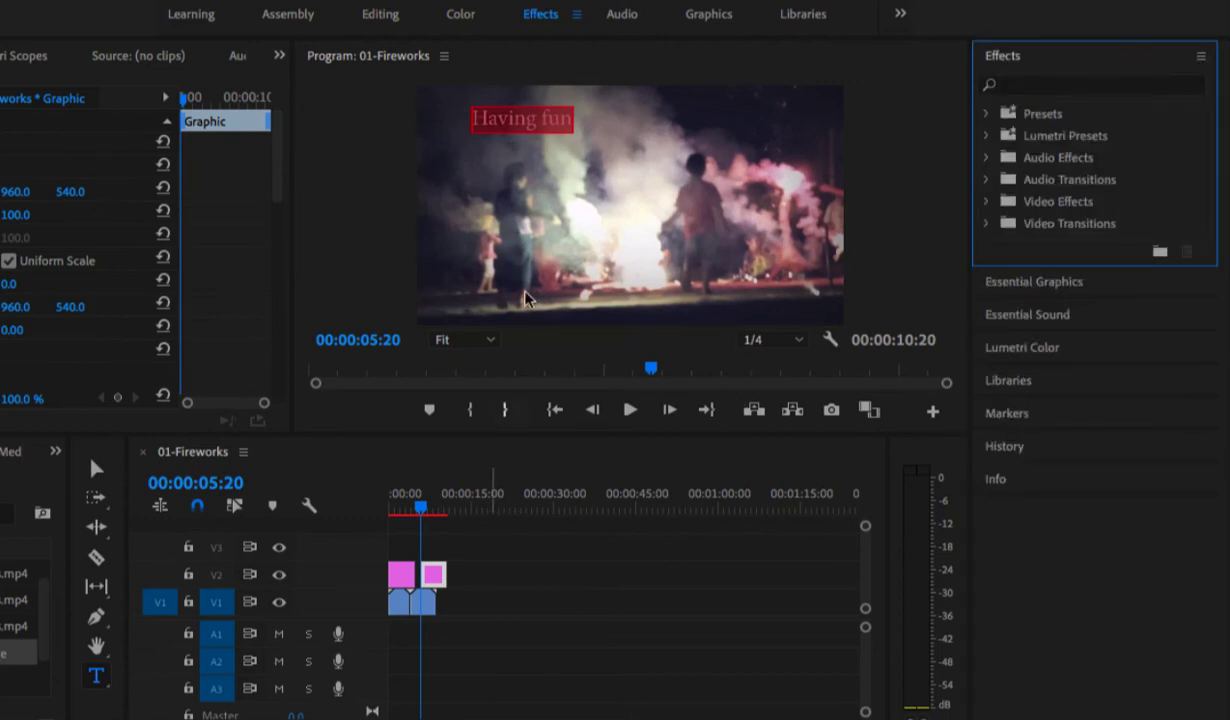
Delete the "Having fun" graphic and create the text "Fun Times" in the upper-left of the frame at 00:00:05:20.
key(Delete)
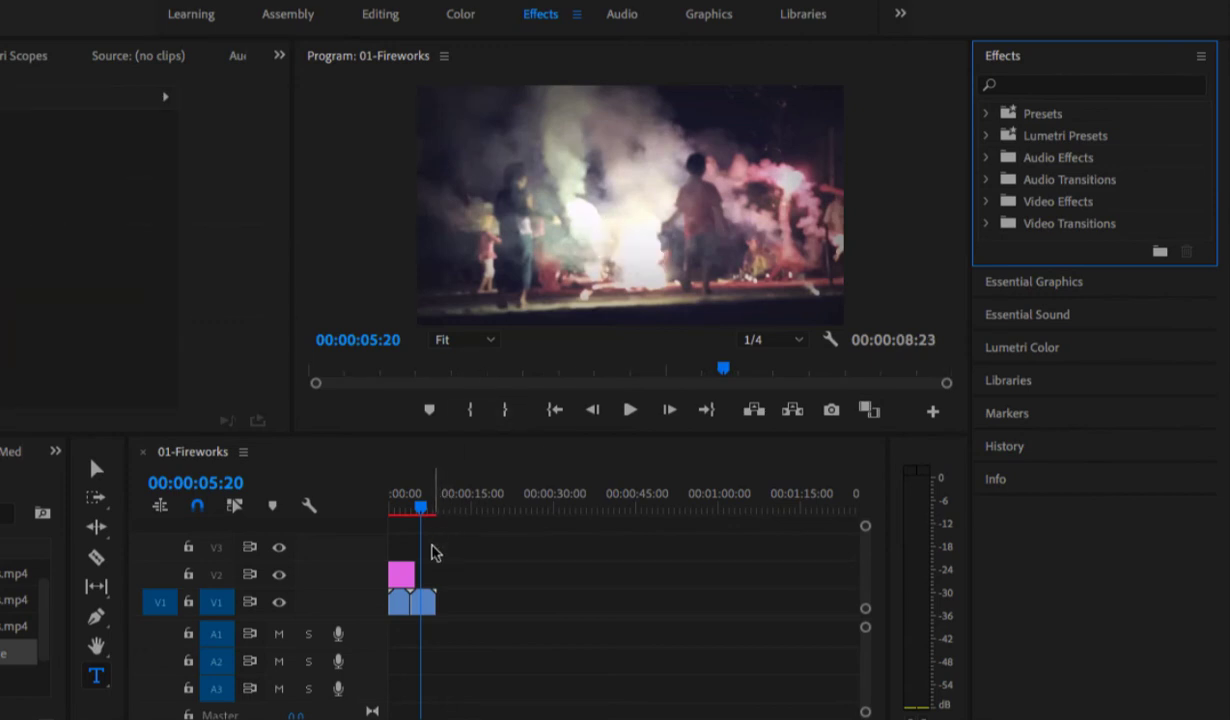
click(400, 574)
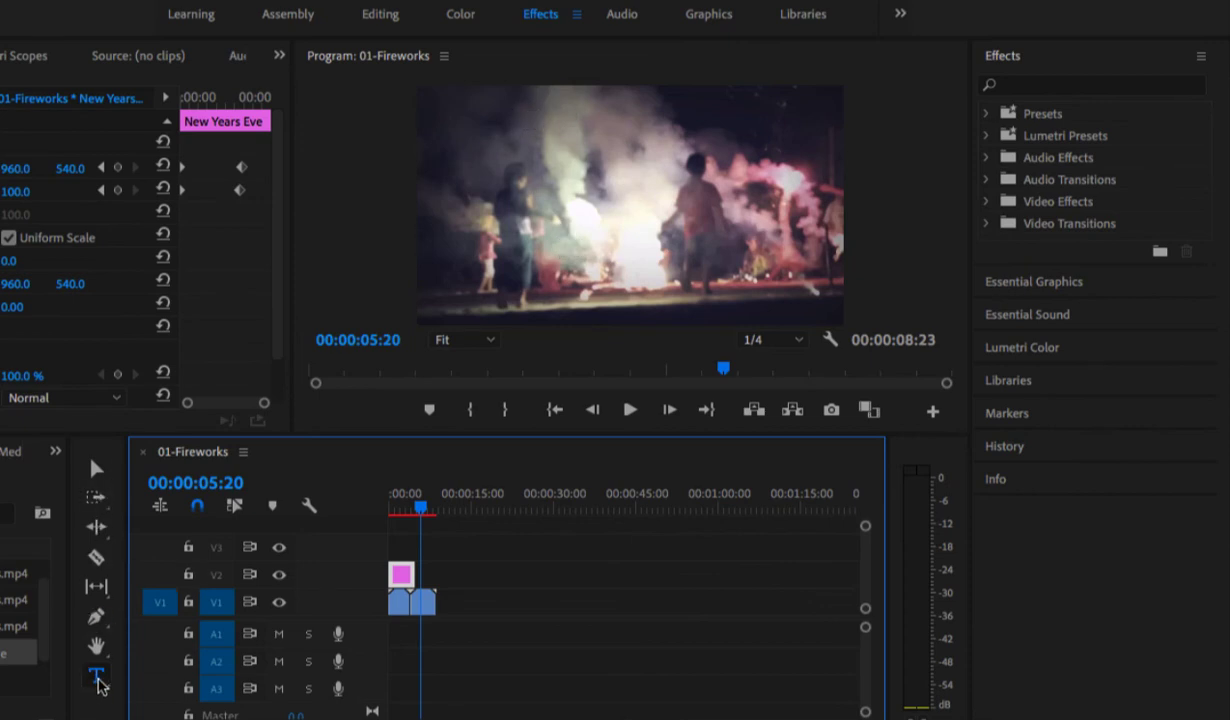
click(458, 137)
click(458, 137)
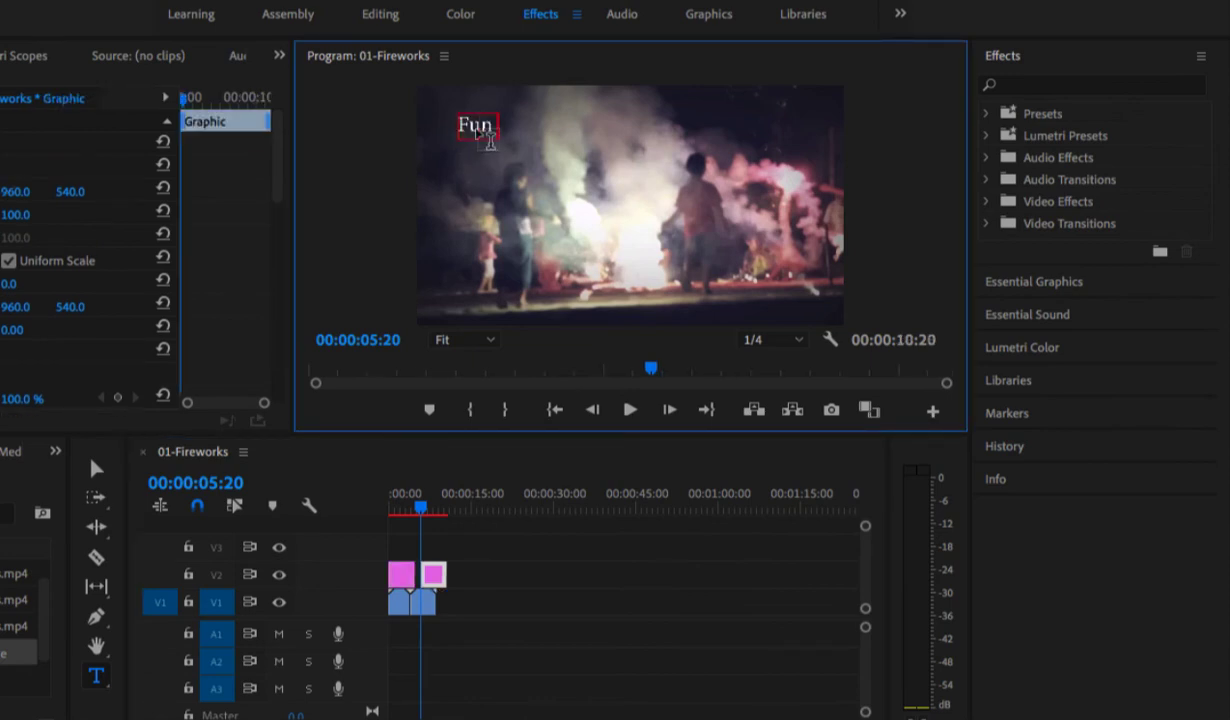
text(Fun Times)
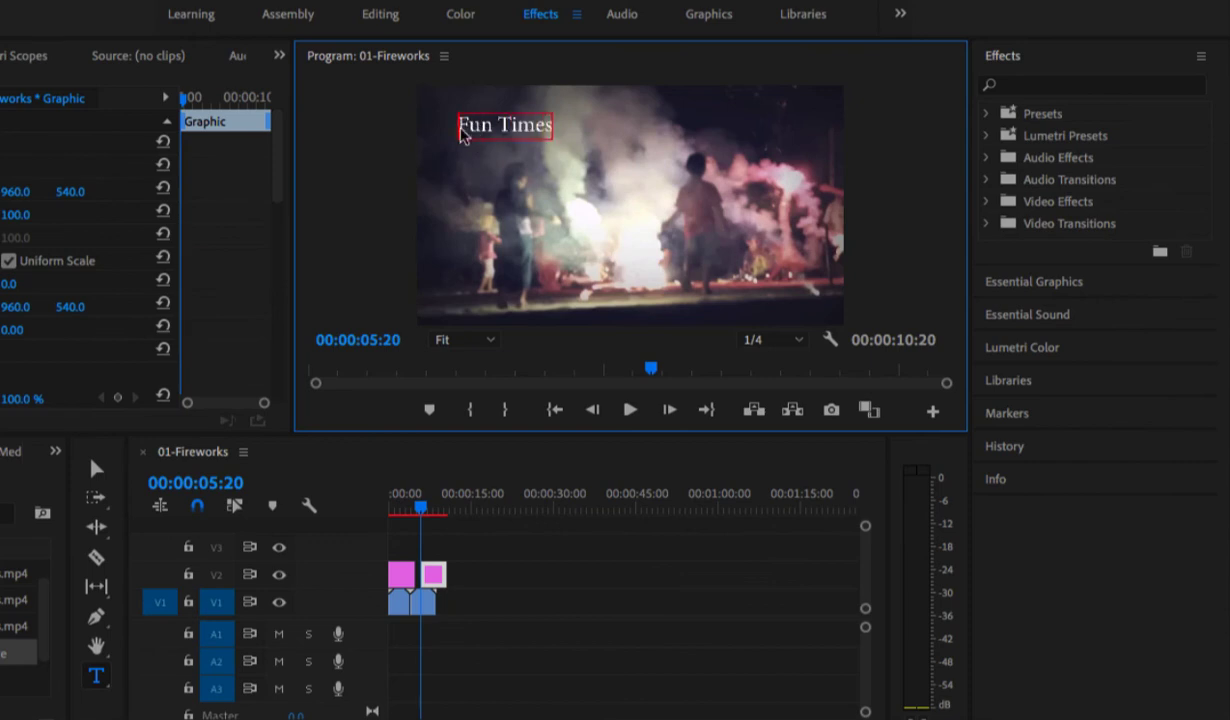
Set the "Fun Times" text to Runaround Kid DEMO at size 220, and move it closer to the frame's left edge.
drag(460, 135, 555, 130)
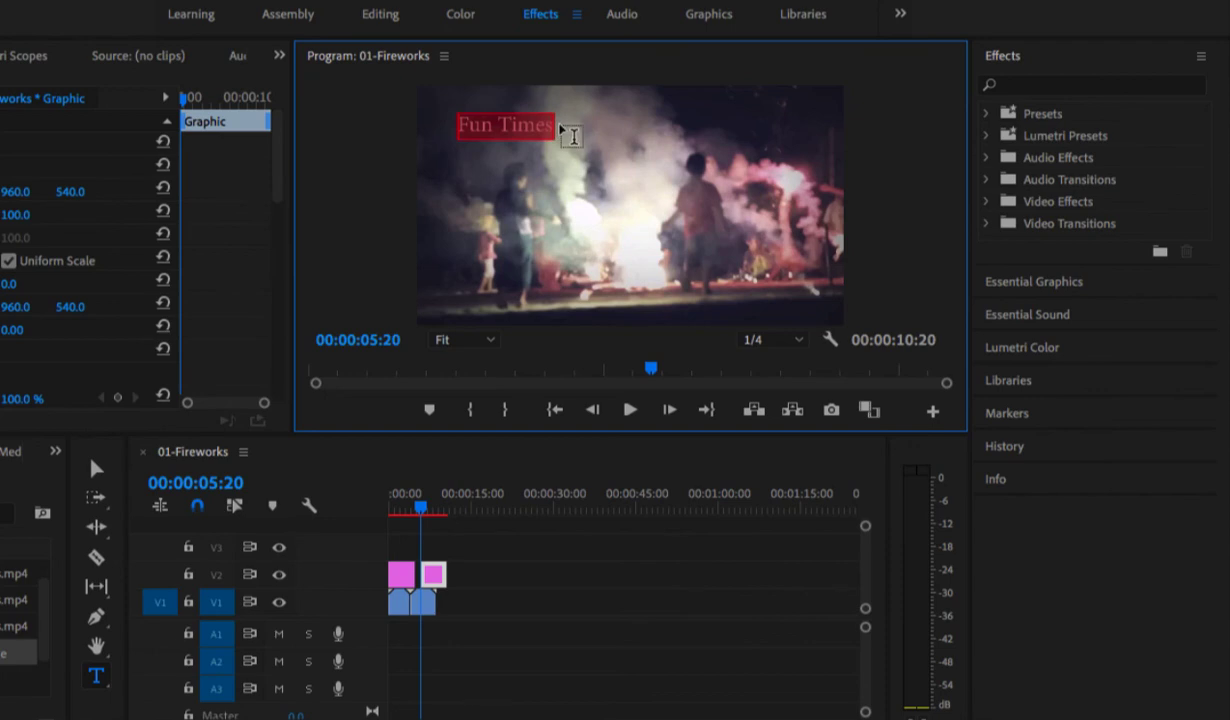
click(1047, 284)
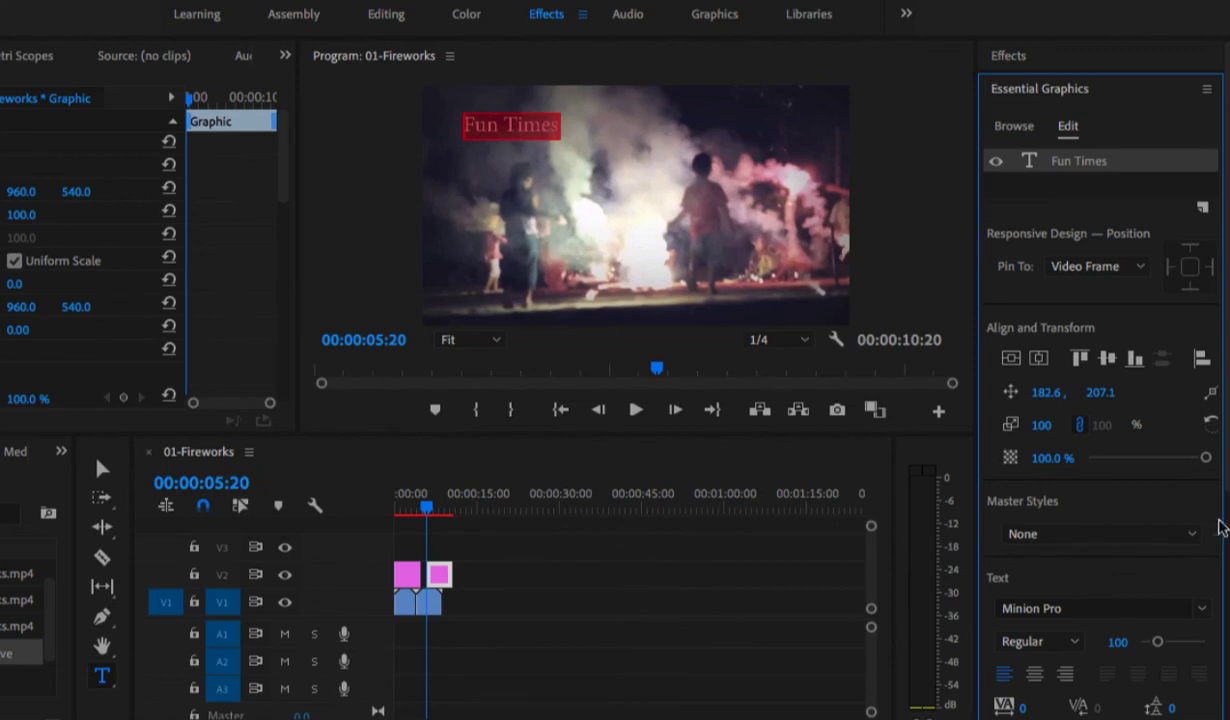
scroll(1180, 480, down, 3)
scroll(1205, 254, down, 4)
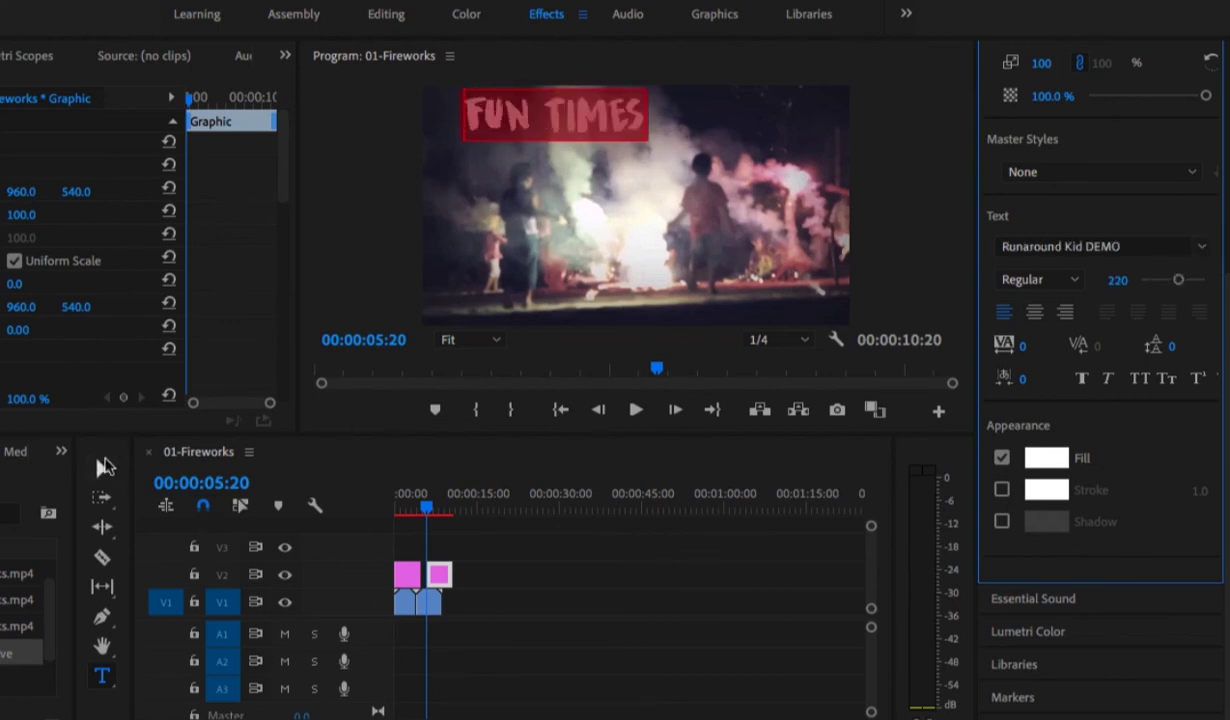
click(104, 467)
click(488, 138)
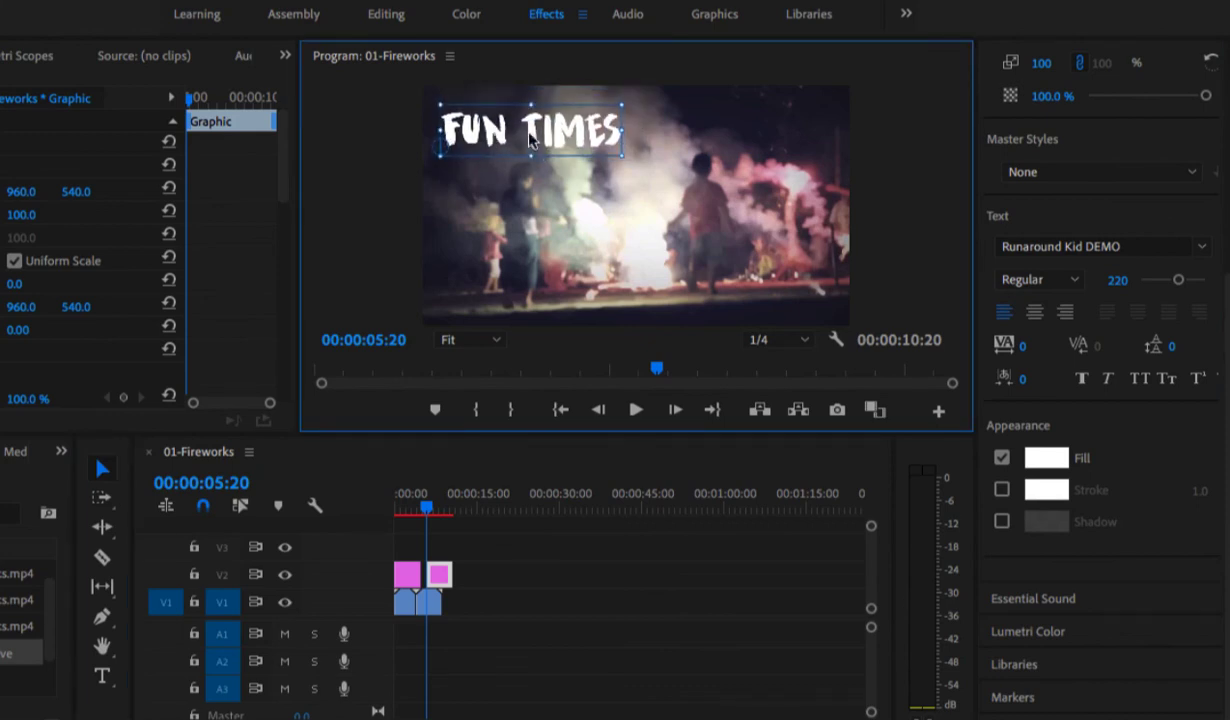
Shorten the New Years Eve clip to end with 01-Fireworks.mp4, and move the Fun Times clip to start with 02-Fireworks.mp4.
click(421, 507)
drag(421, 507, 403, 506)
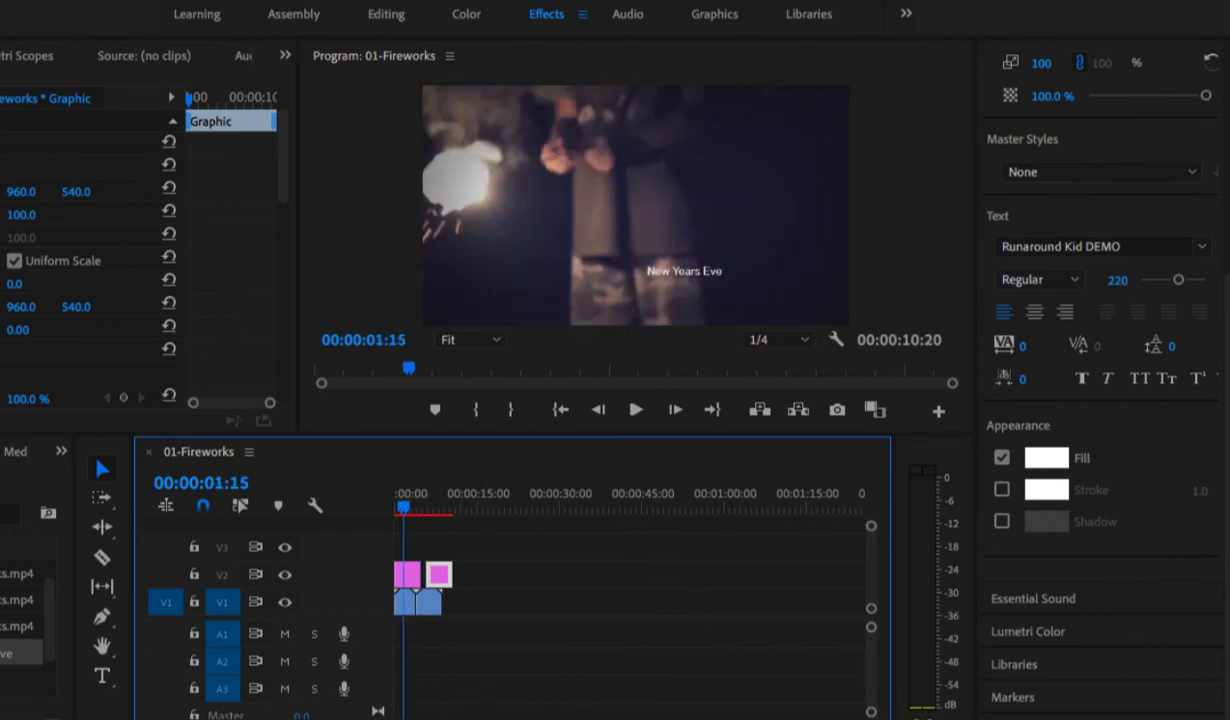
drag(790, 718, 650, 718)
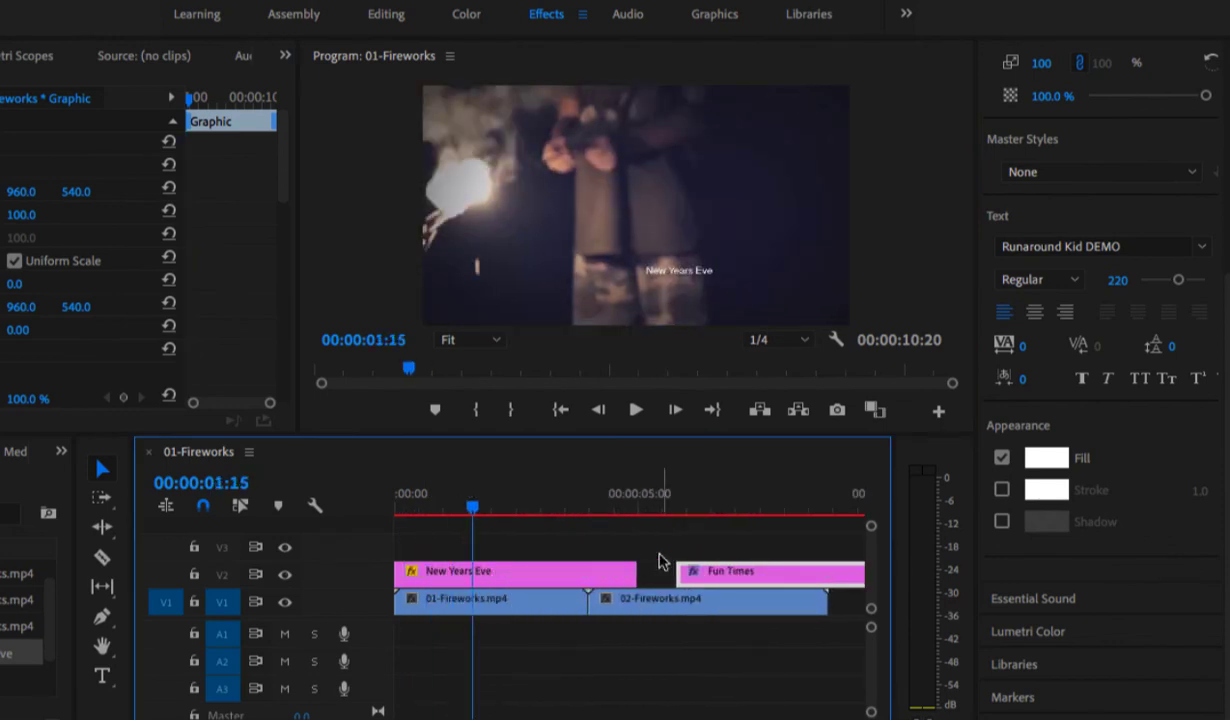
drag(634, 572, 588, 573)
drag(695, 579, 587, 570)
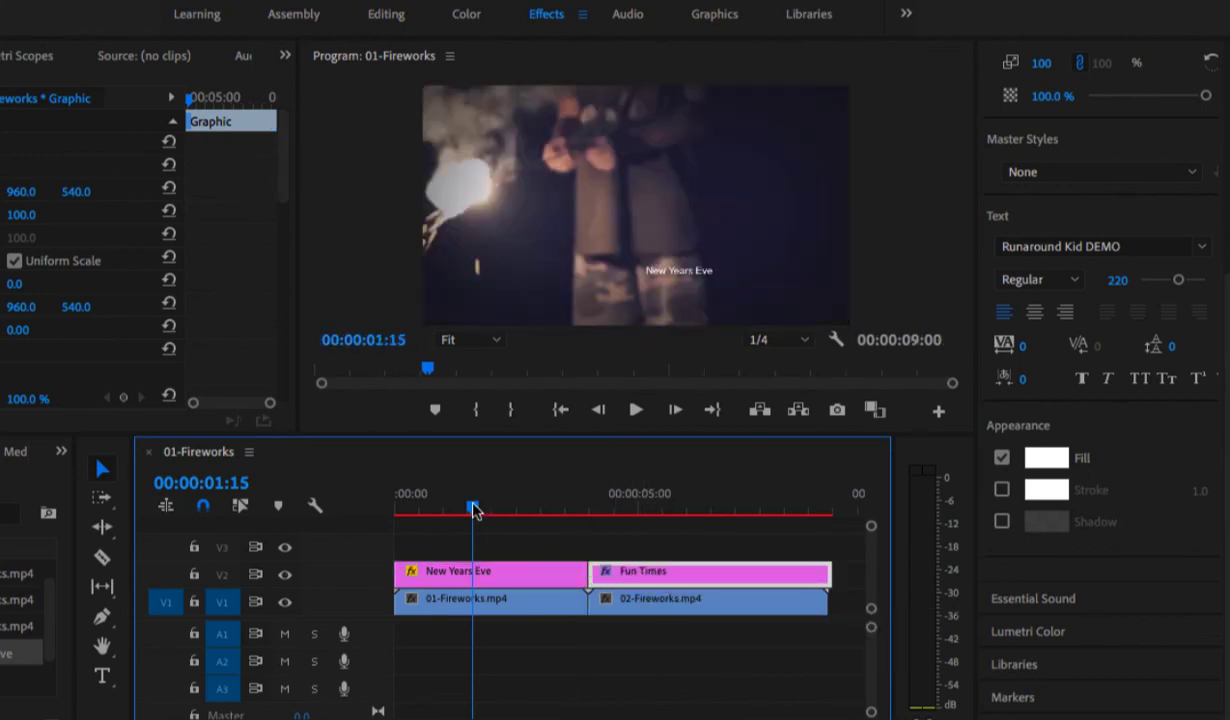